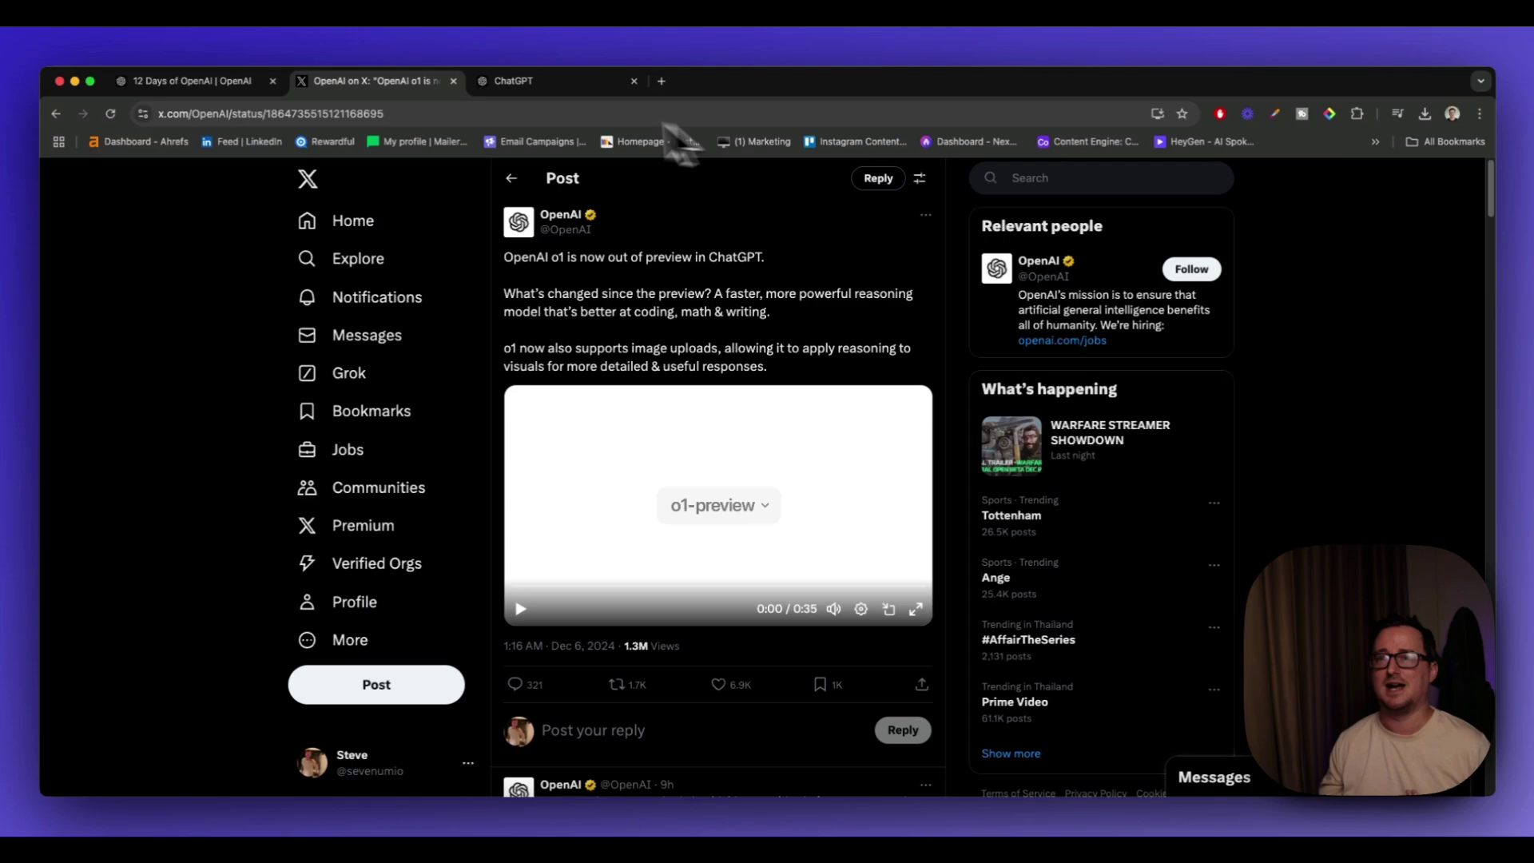
- Open the Introducing ChatGPT Pro article from 12 Days of OpenAI and highlight its $200 plan text
{"action": "left_click", "coordinate": [256, 83]}
{"action": "scroll", "coordinate": [637, 479], "scroll_direction": "down", "scroll_amount": 10}
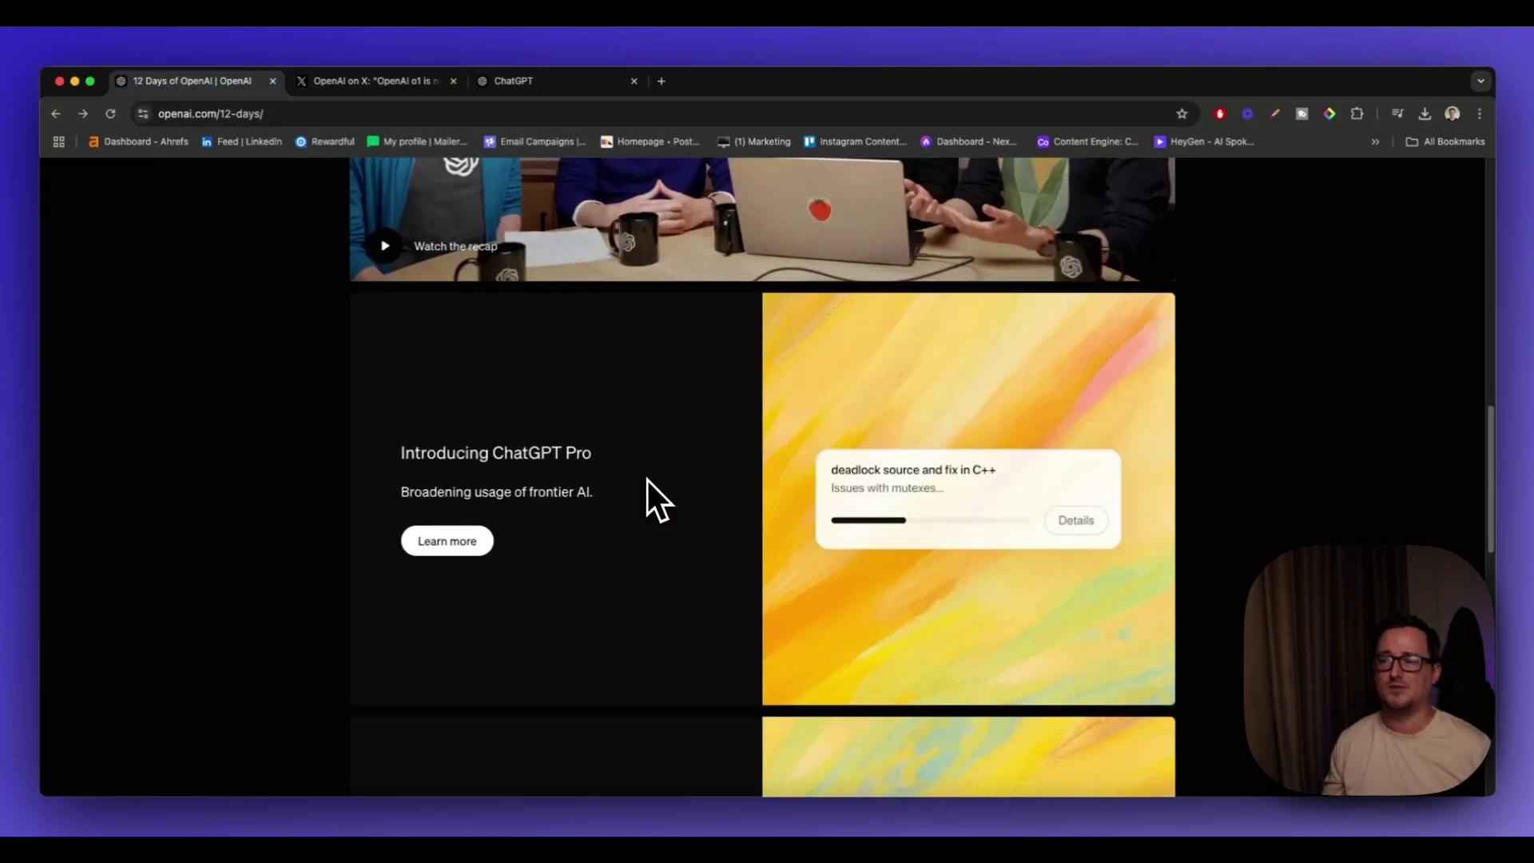
{"action": "left_click", "coordinate": [479, 515]}
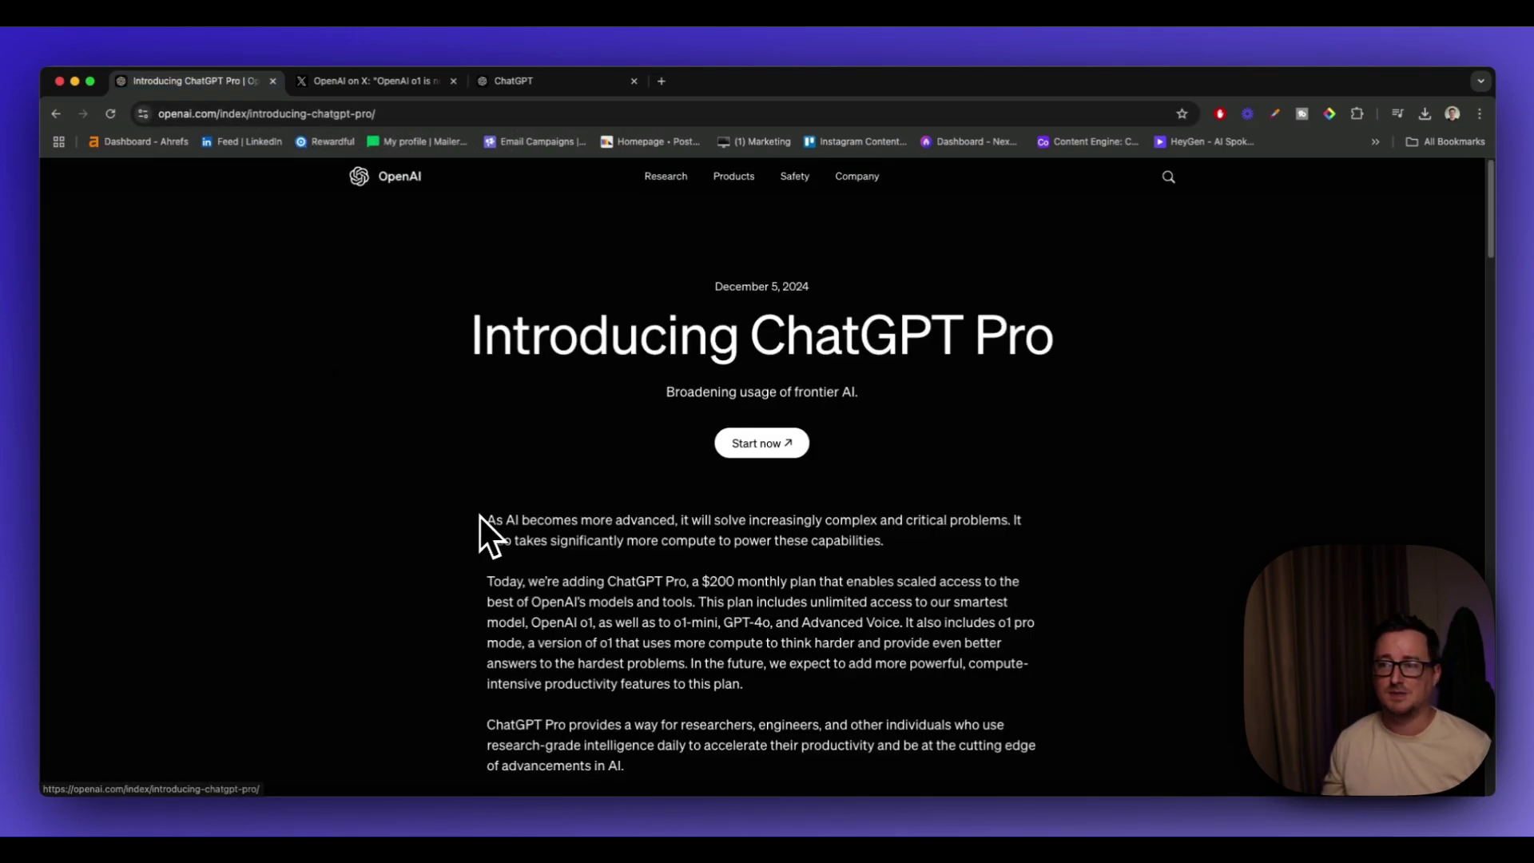
{"action": "scroll", "coordinate": [1162, 447], "scroll_direction": "down", "scroll_amount": 3}
{"action": "scroll", "coordinate": [1038, 463], "scroll_direction": "down", "scroll_amount": 1}
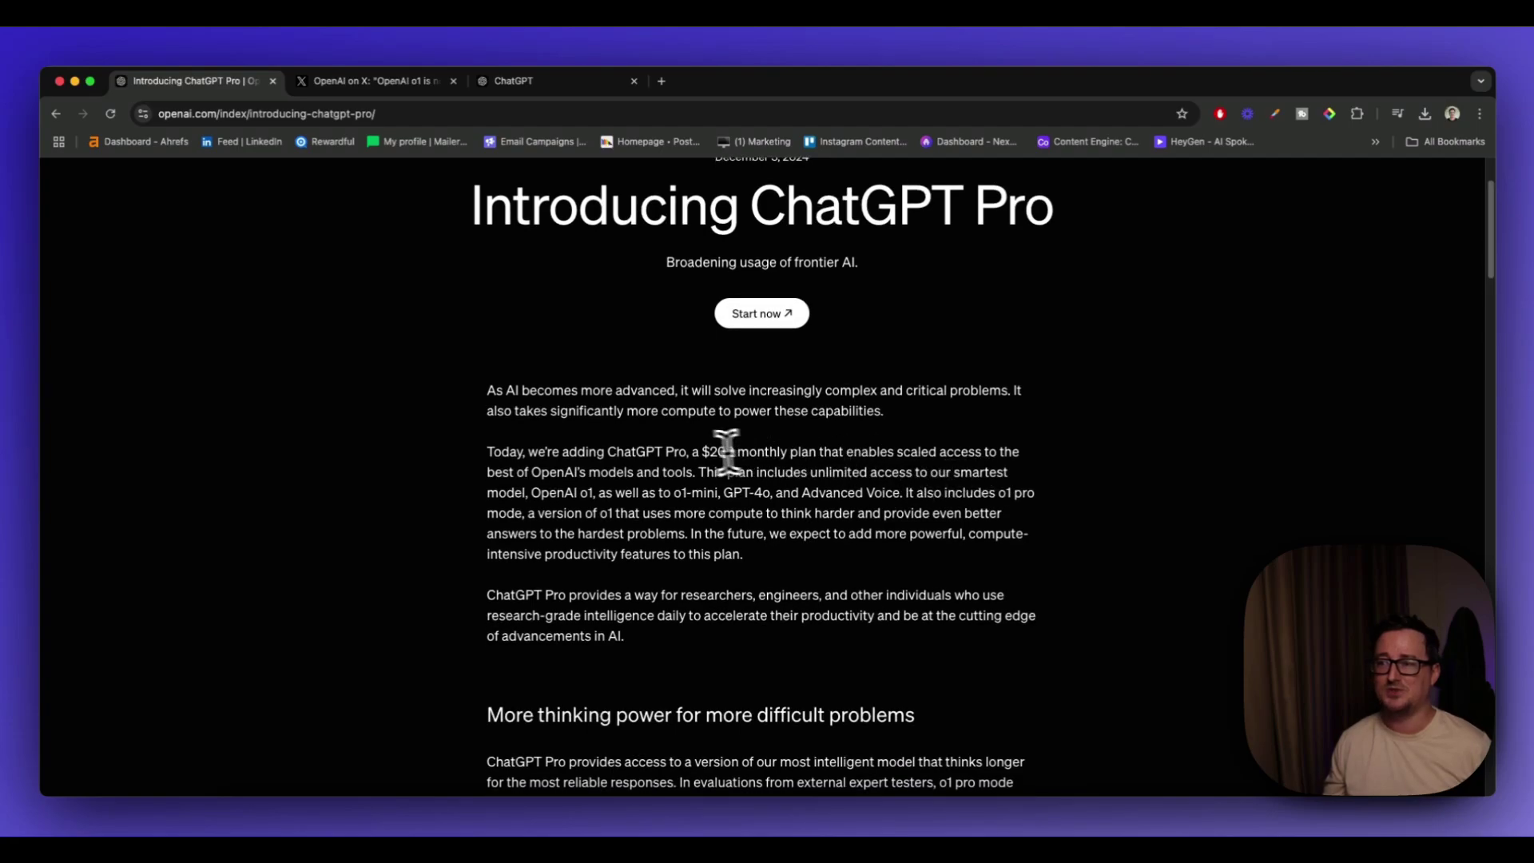
{"action": "left_click_drag", "start_coordinate": [692, 451], "coordinate": [813, 453]}
{"action": "left_click", "coordinate": [823, 452]}
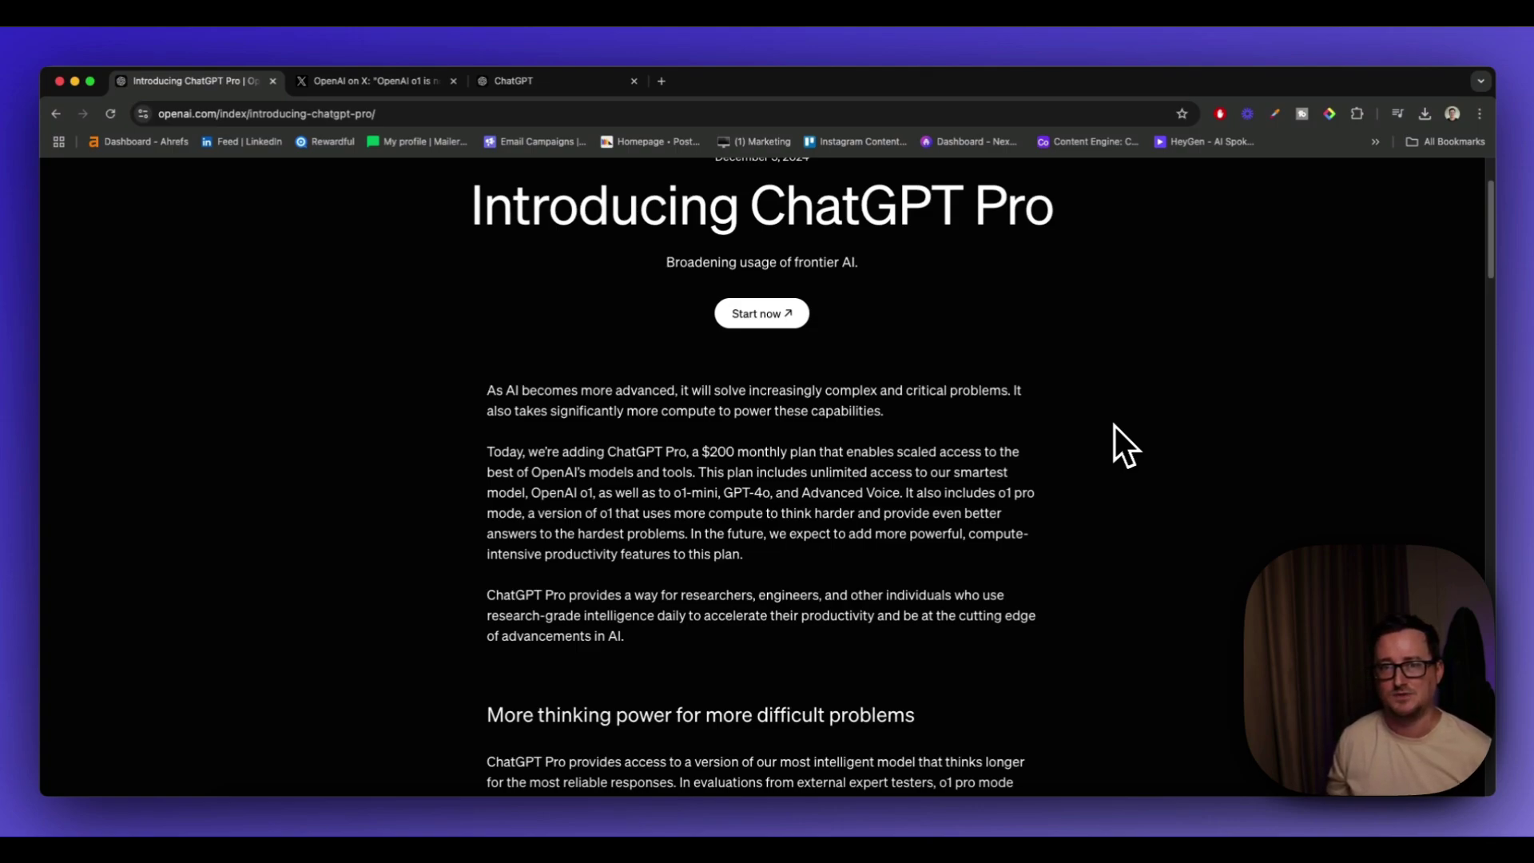
- Return to the 12 Days of OpenAI page and scroll back to its top
{"action": "key", "text": "super+bracketleft"}
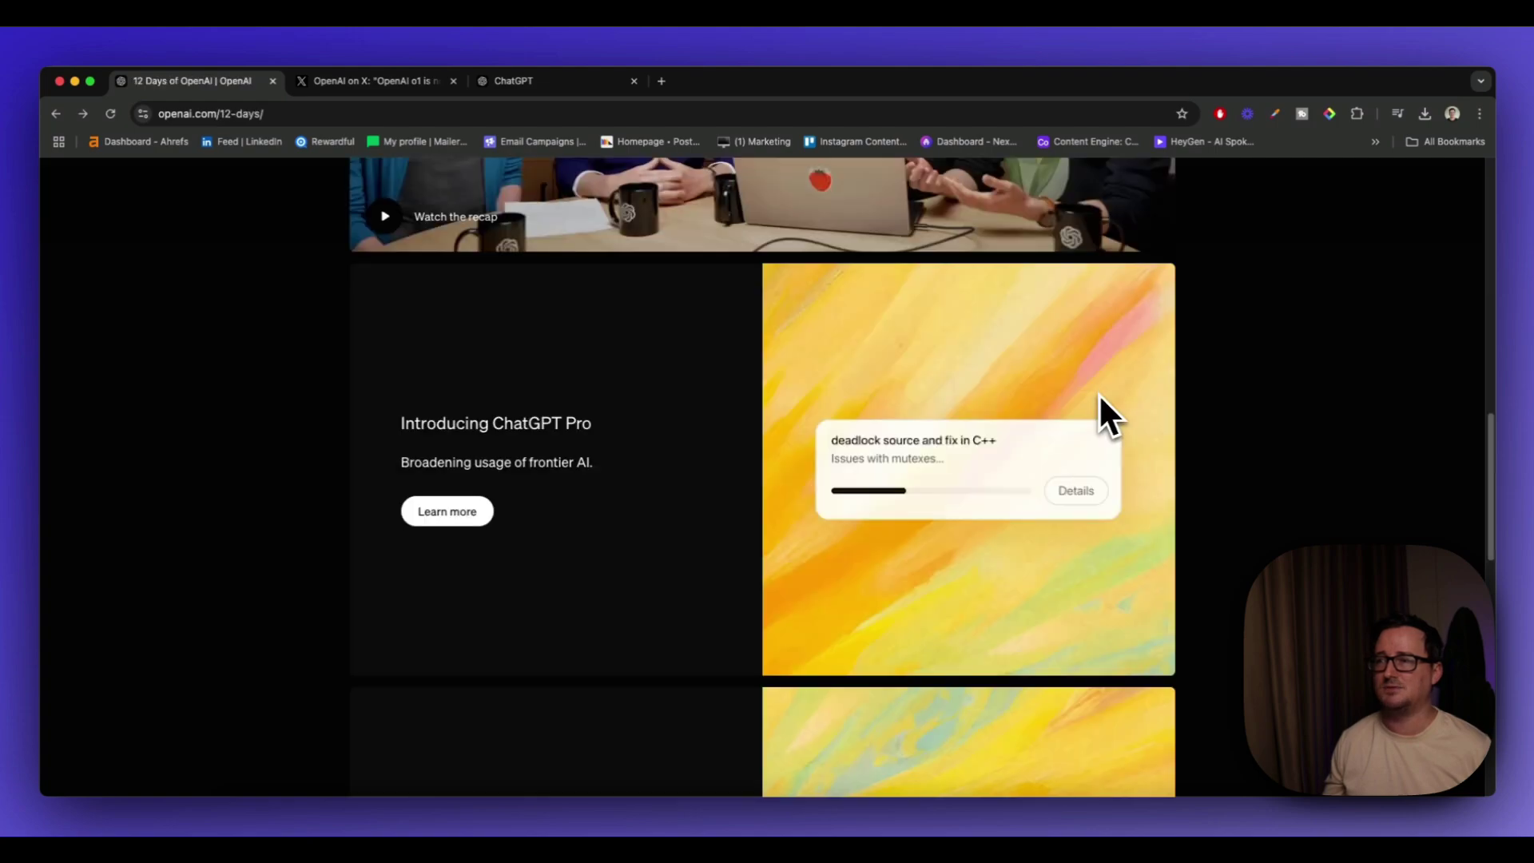
{"action": "scroll", "coordinate": [1111, 381], "scroll_direction": "up", "scroll_amount": 10}
{"action": "scroll", "coordinate": [1190, 353], "scroll_direction": "up", "scroll_amount": 3}
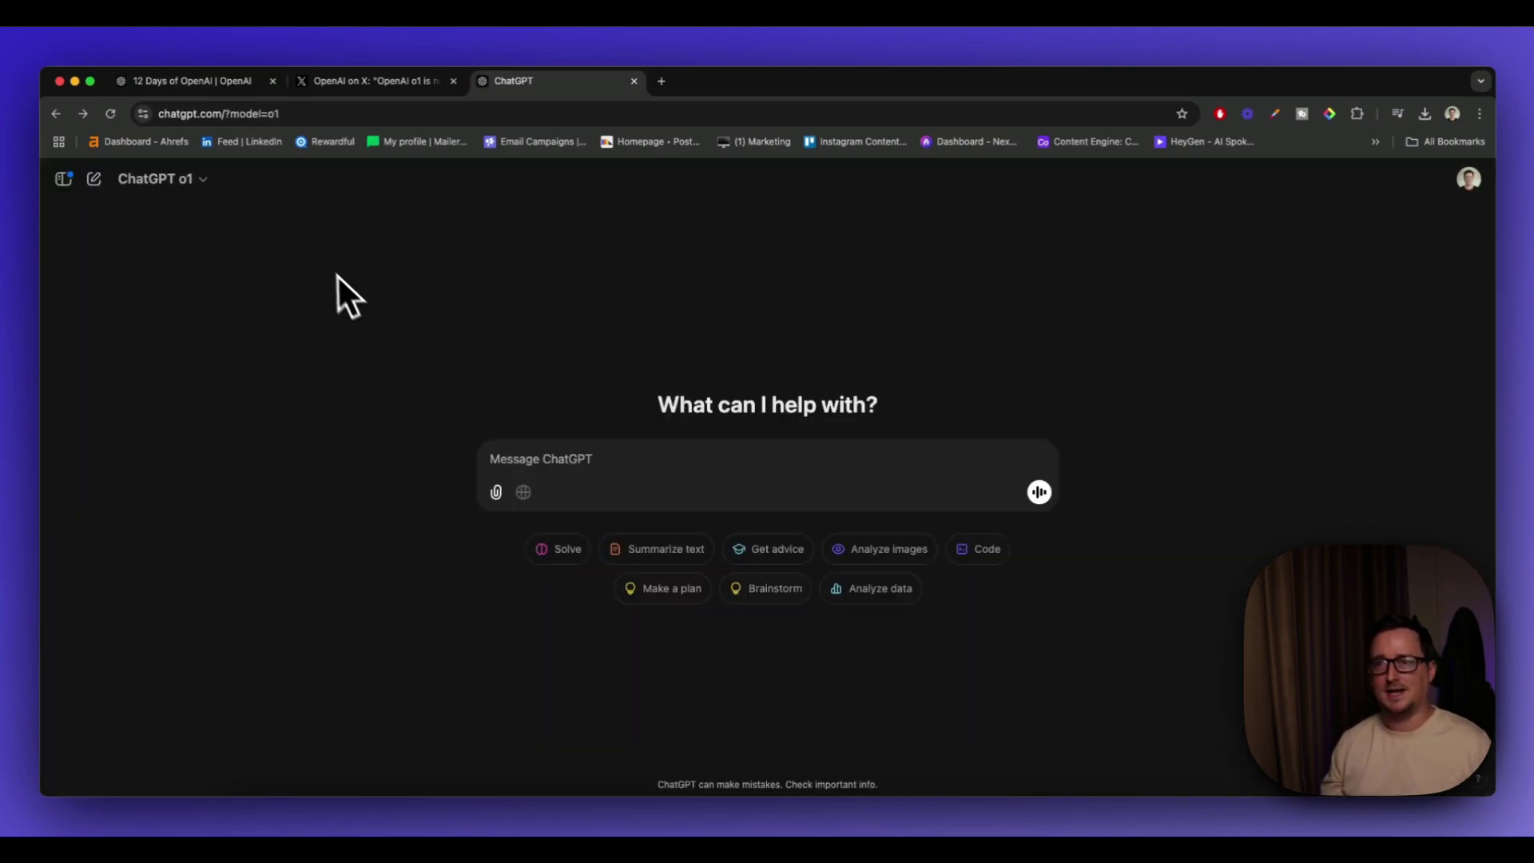
- Confirm o1 is the selected model in the model dropdown
{"action": "left_click", "coordinate": [205, 184]}
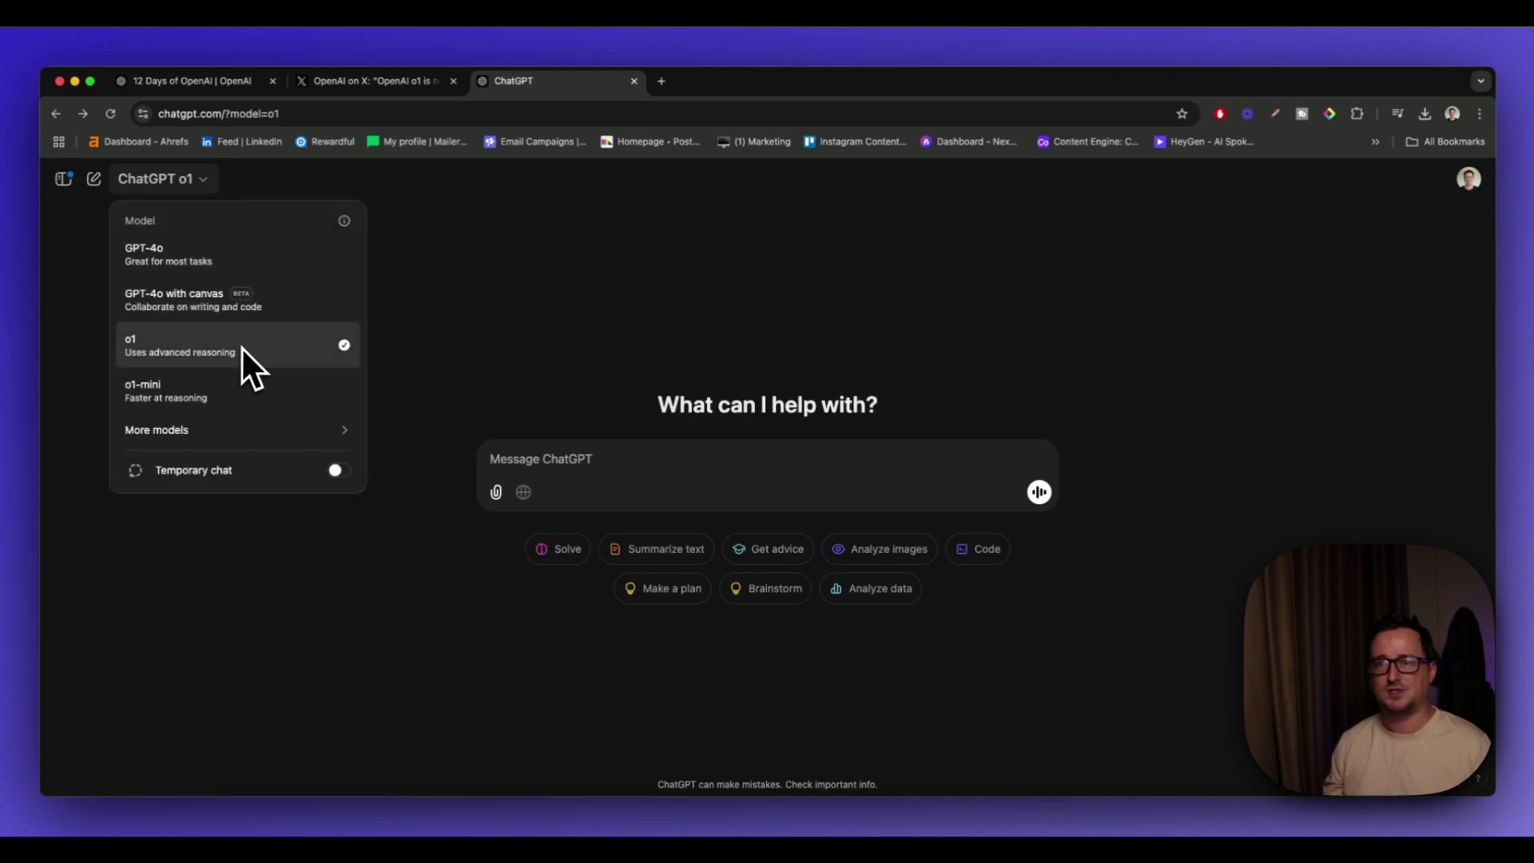
{"action": "left_click", "coordinate": [302, 350]}
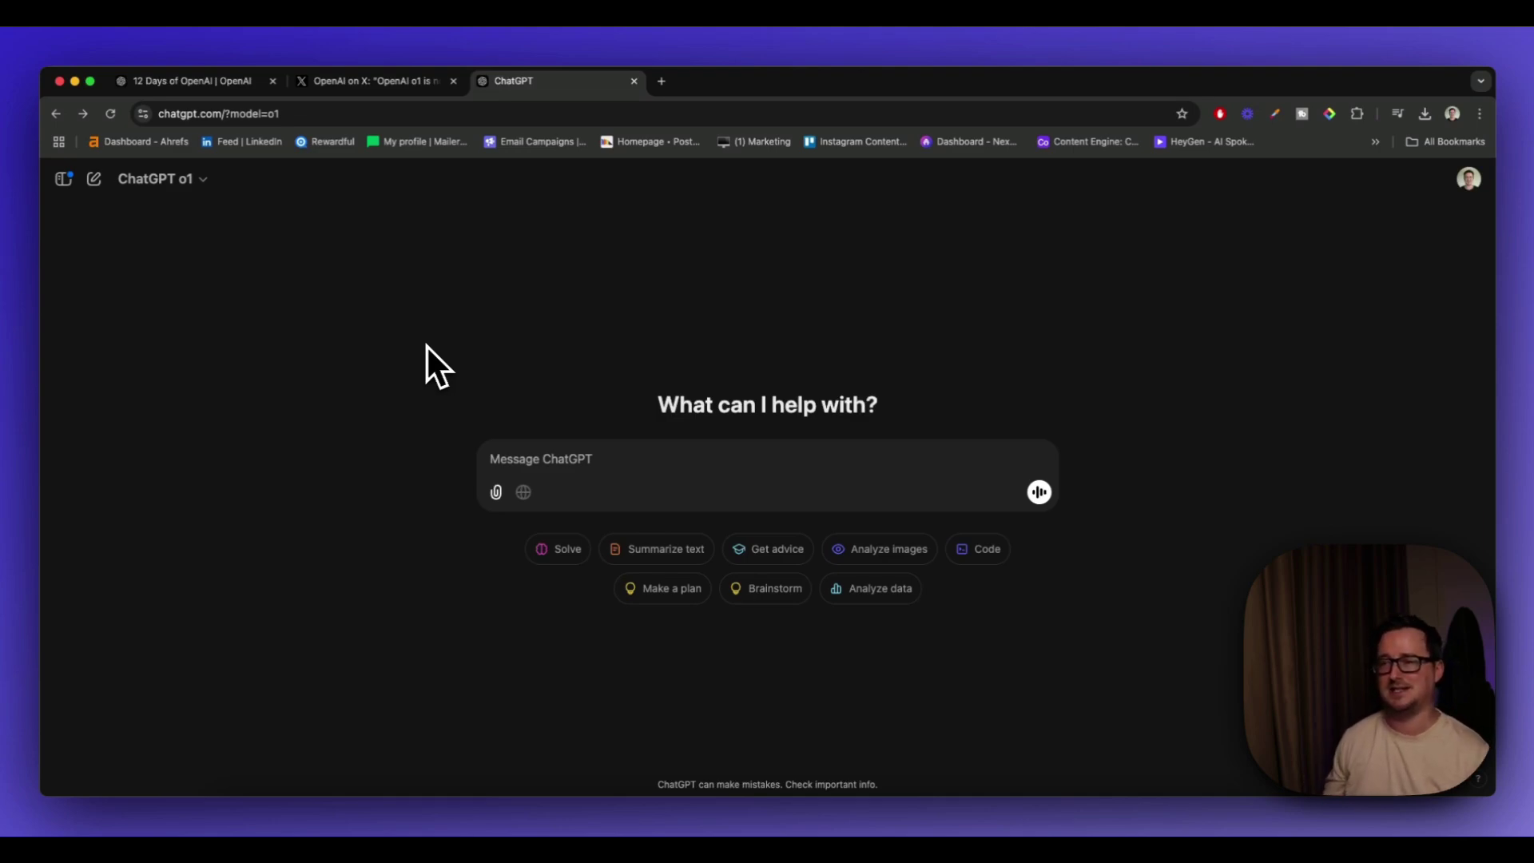
- Attach the treehouse photo from Downloads and send 'Write me a detailed guide on how to build this'
{"action": "left_click", "coordinate": [495, 492]}
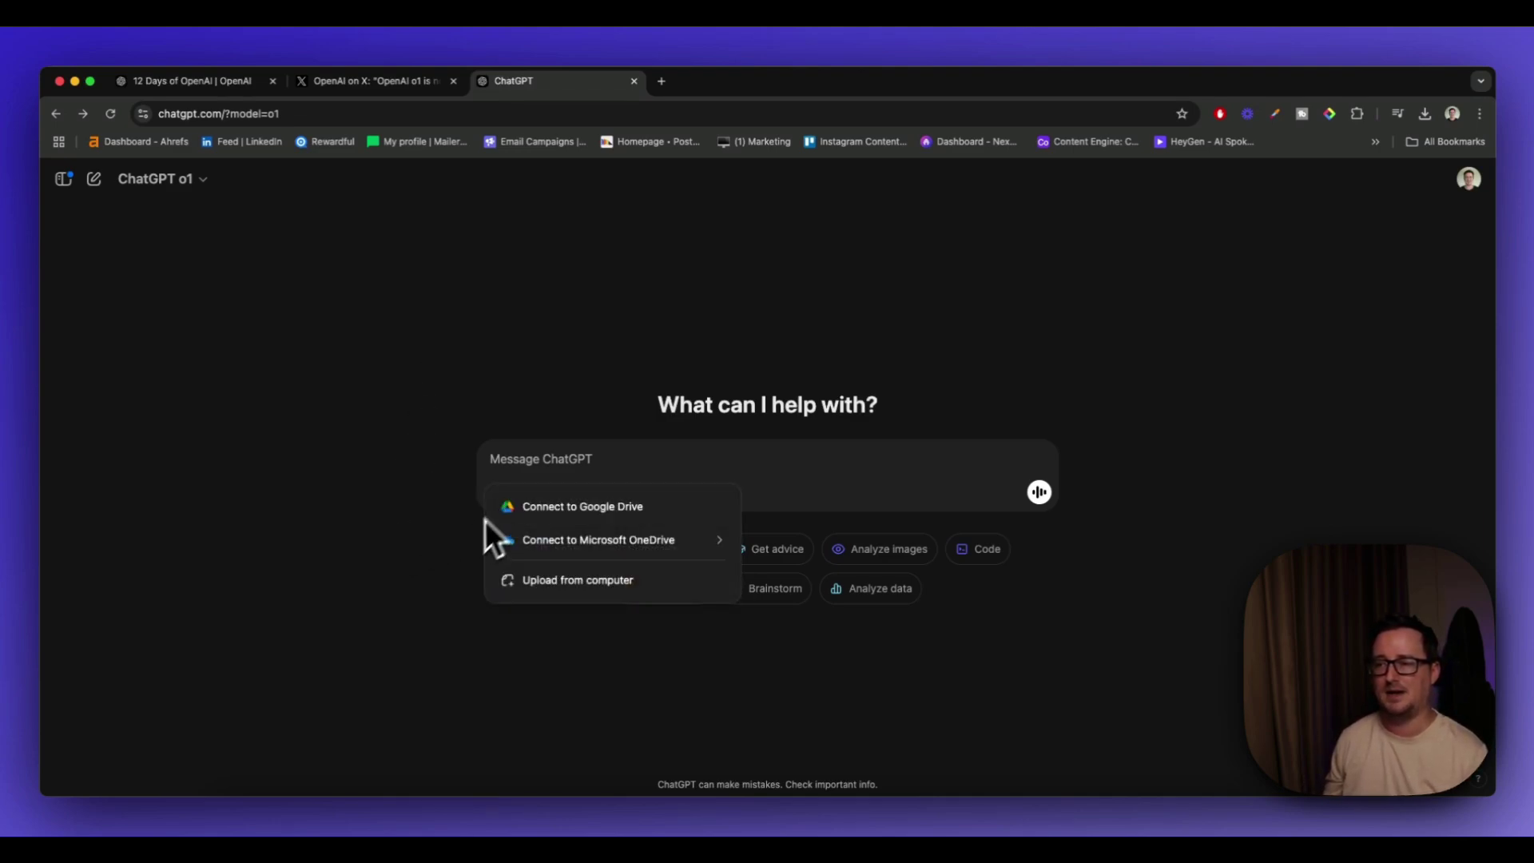
{"action": "left_click", "coordinate": [476, 548]}
{"action": "left_click", "coordinate": [495, 492]}
{"action": "left_click", "coordinate": [535, 580]}
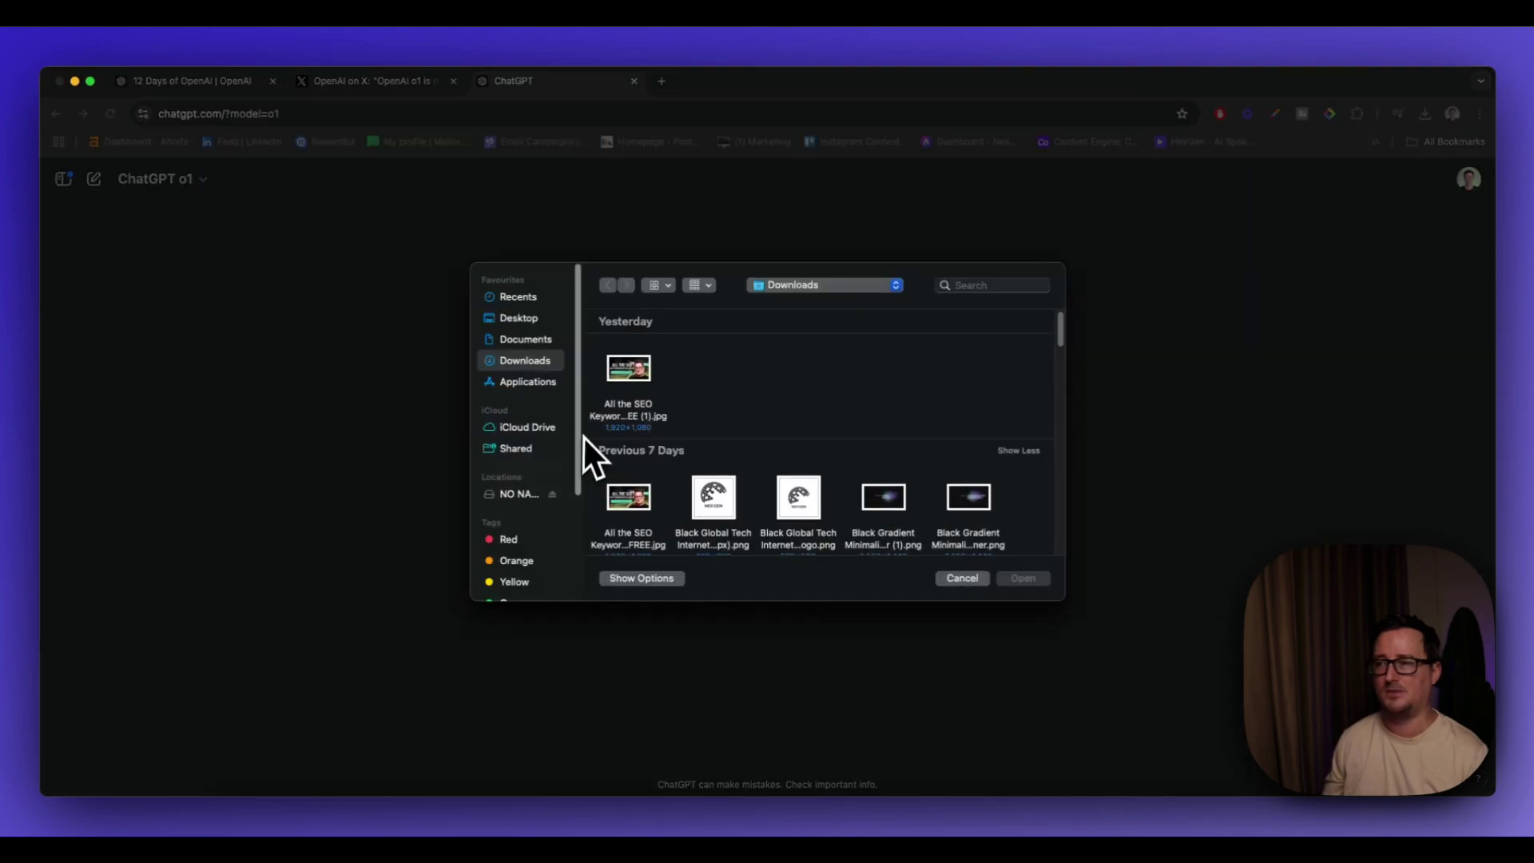
{"action": "left_click", "coordinate": [631, 376]}
{"action": "left_click", "coordinate": [1022, 578]}
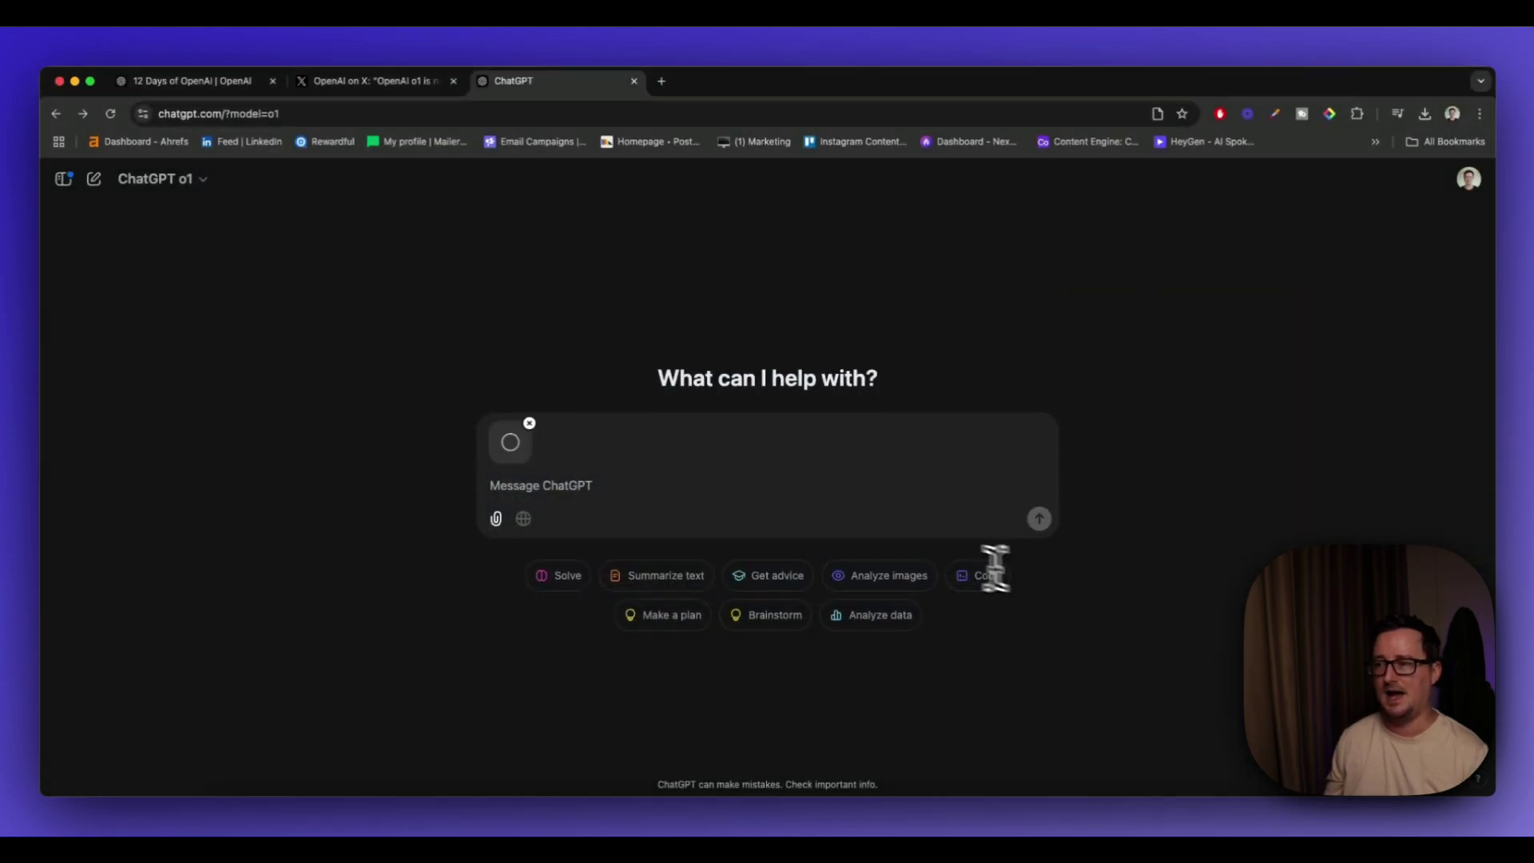
{"action": "type", "text": "Wri"}
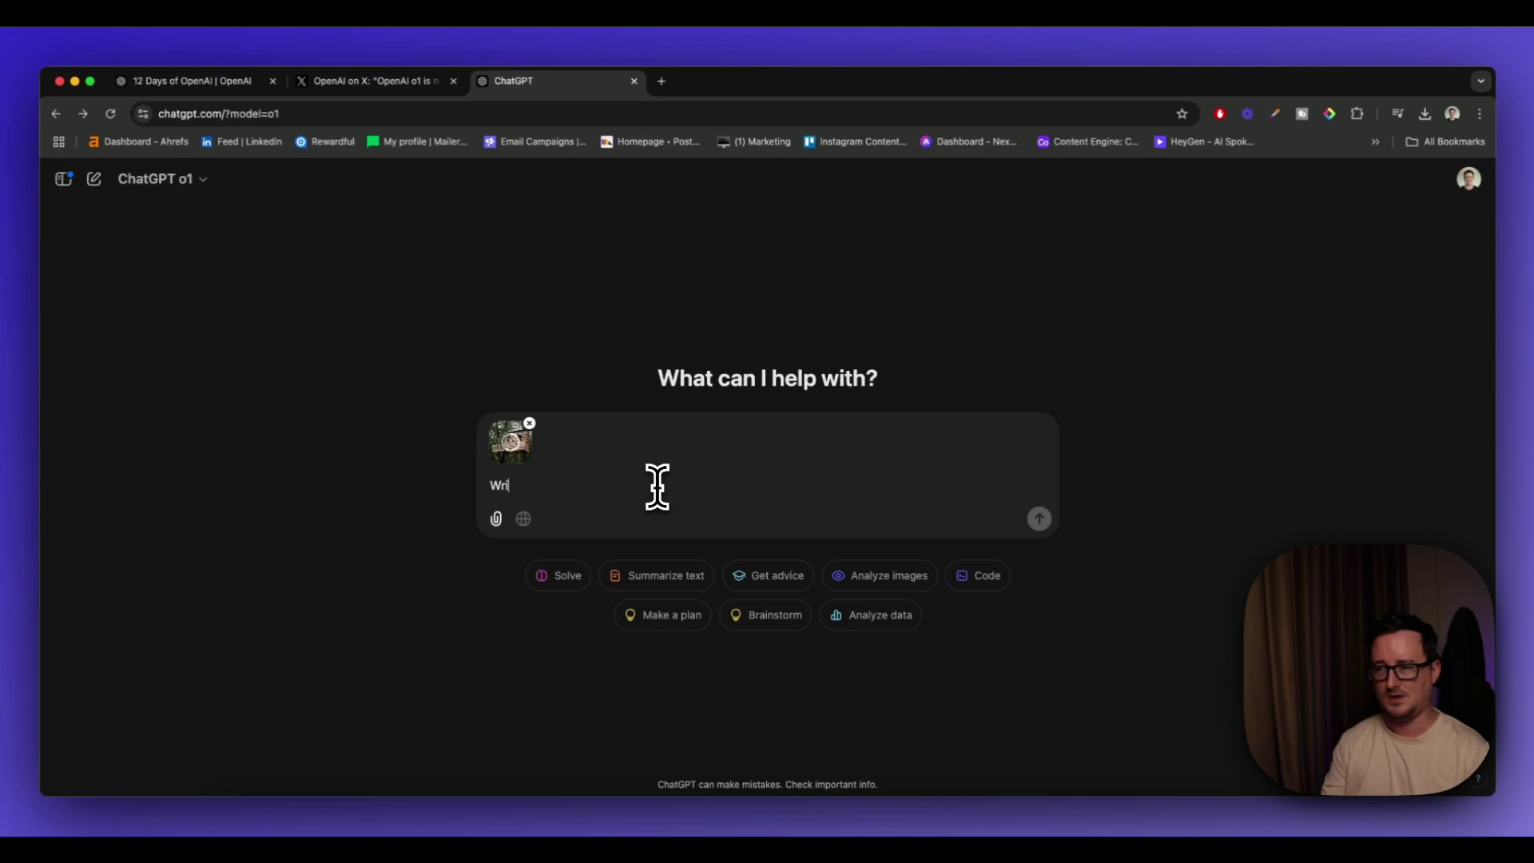
{"action": "type", "text": "te me a detai"}
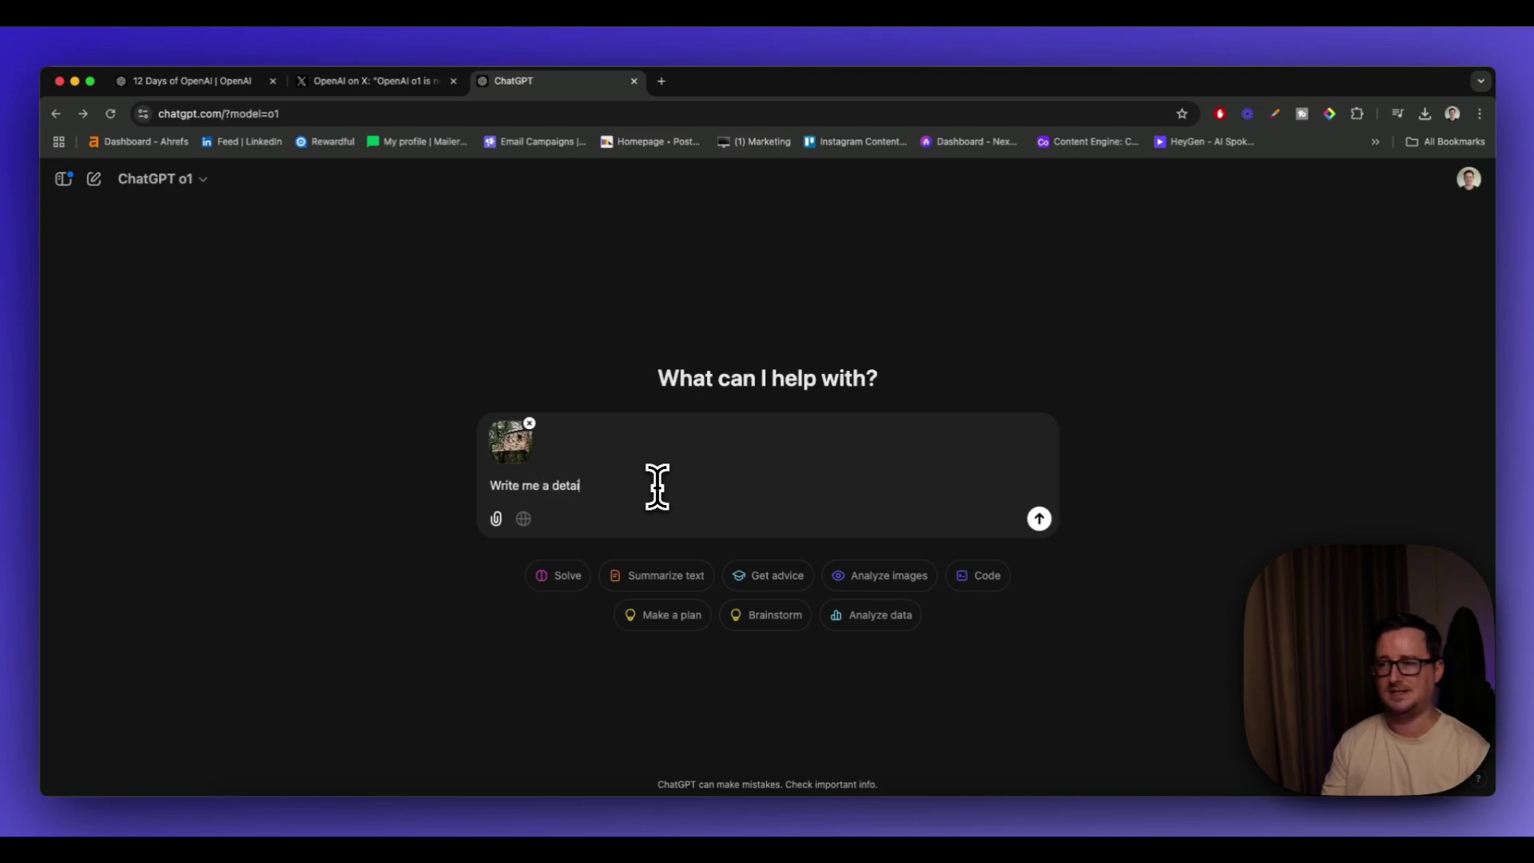
{"action": "type", "text": "led guide on how"}
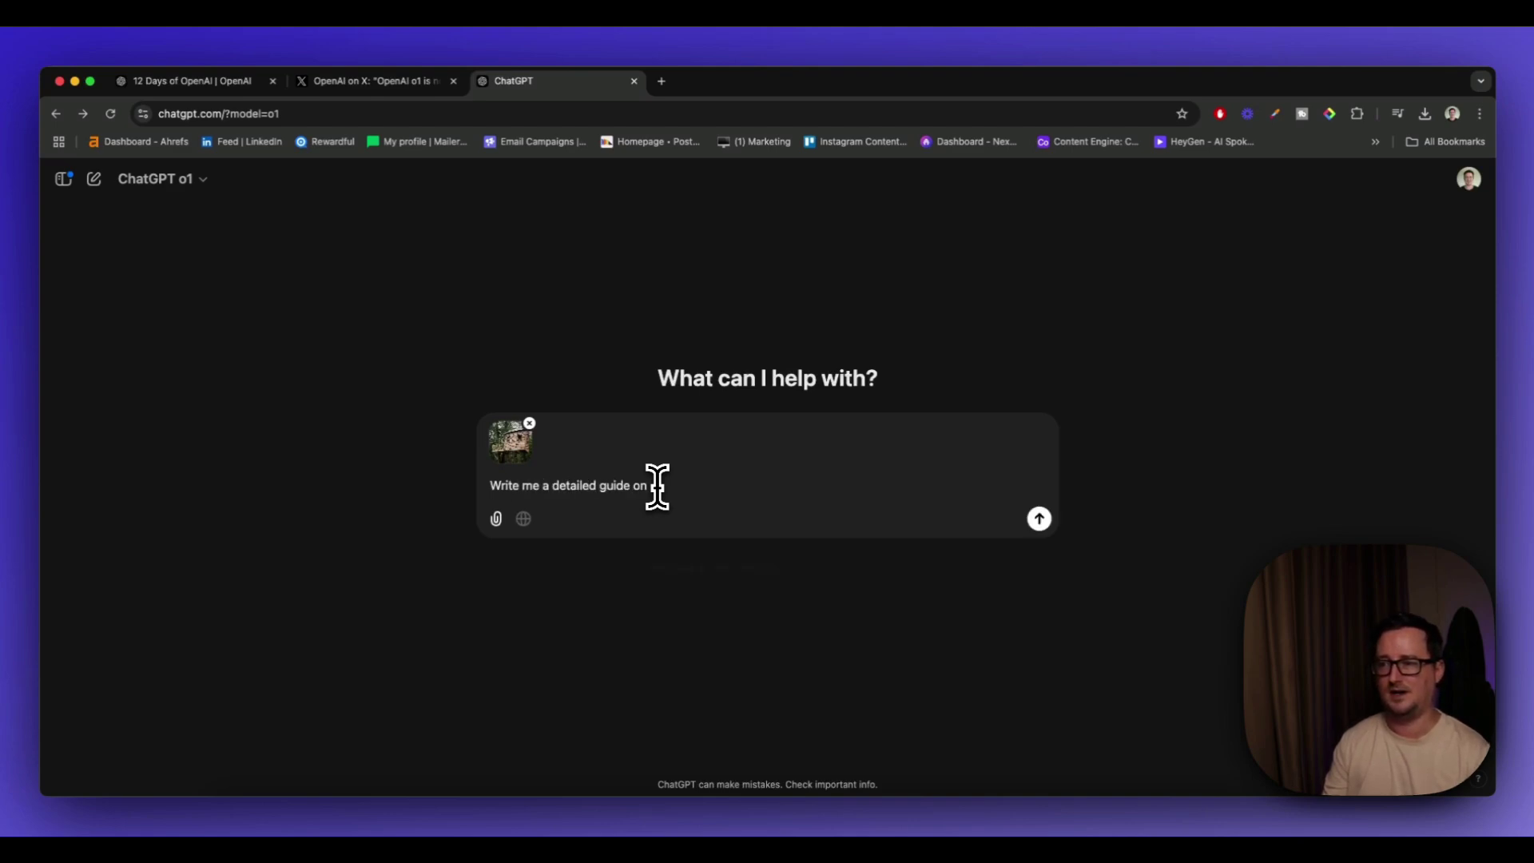
{"action": "type", "text": " to build this"}
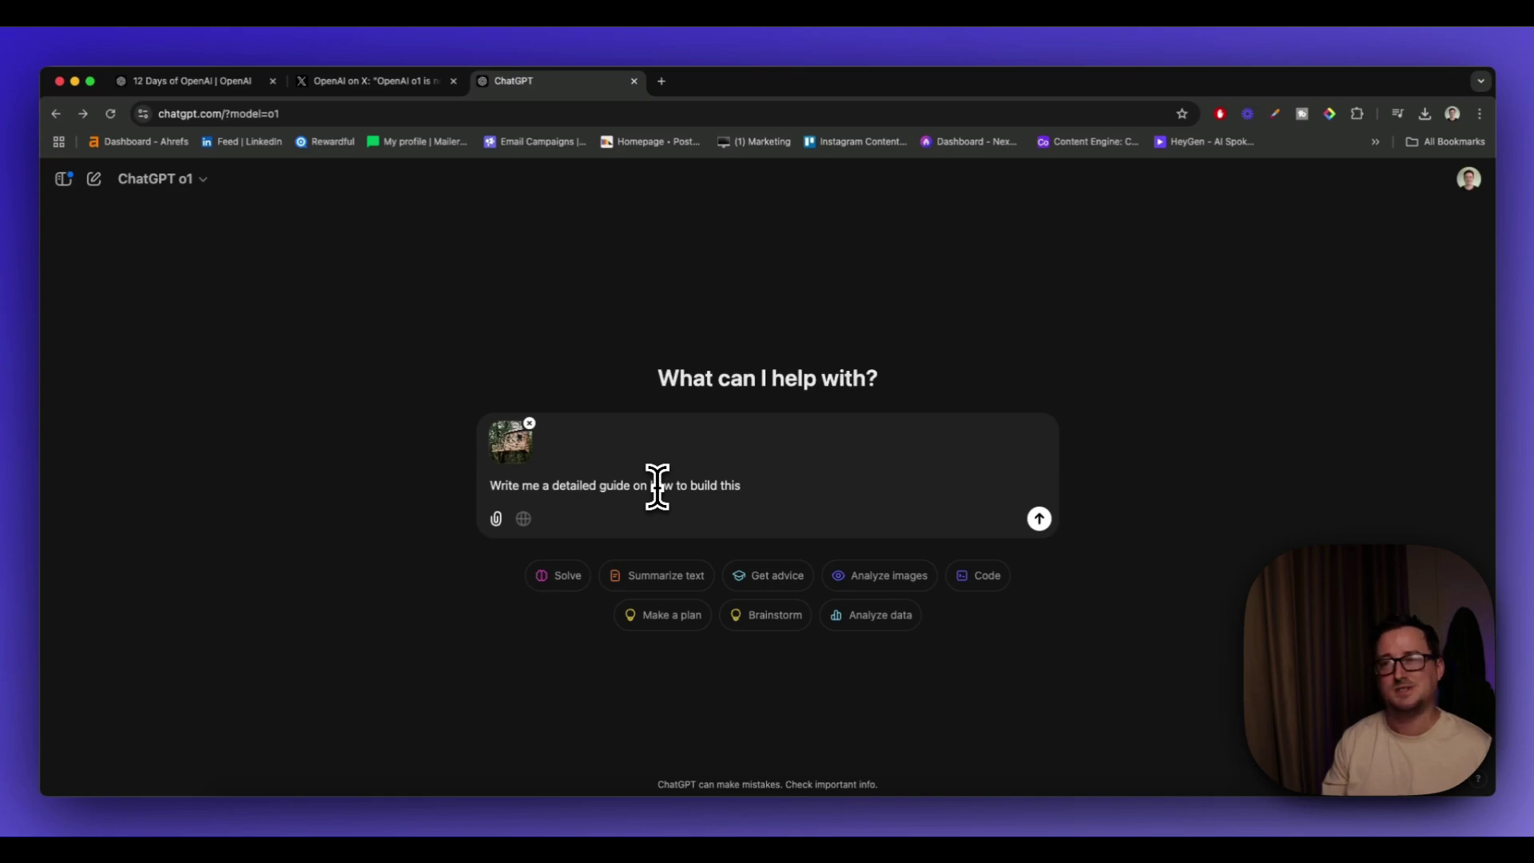
{"action": "key", "text": "Return"}
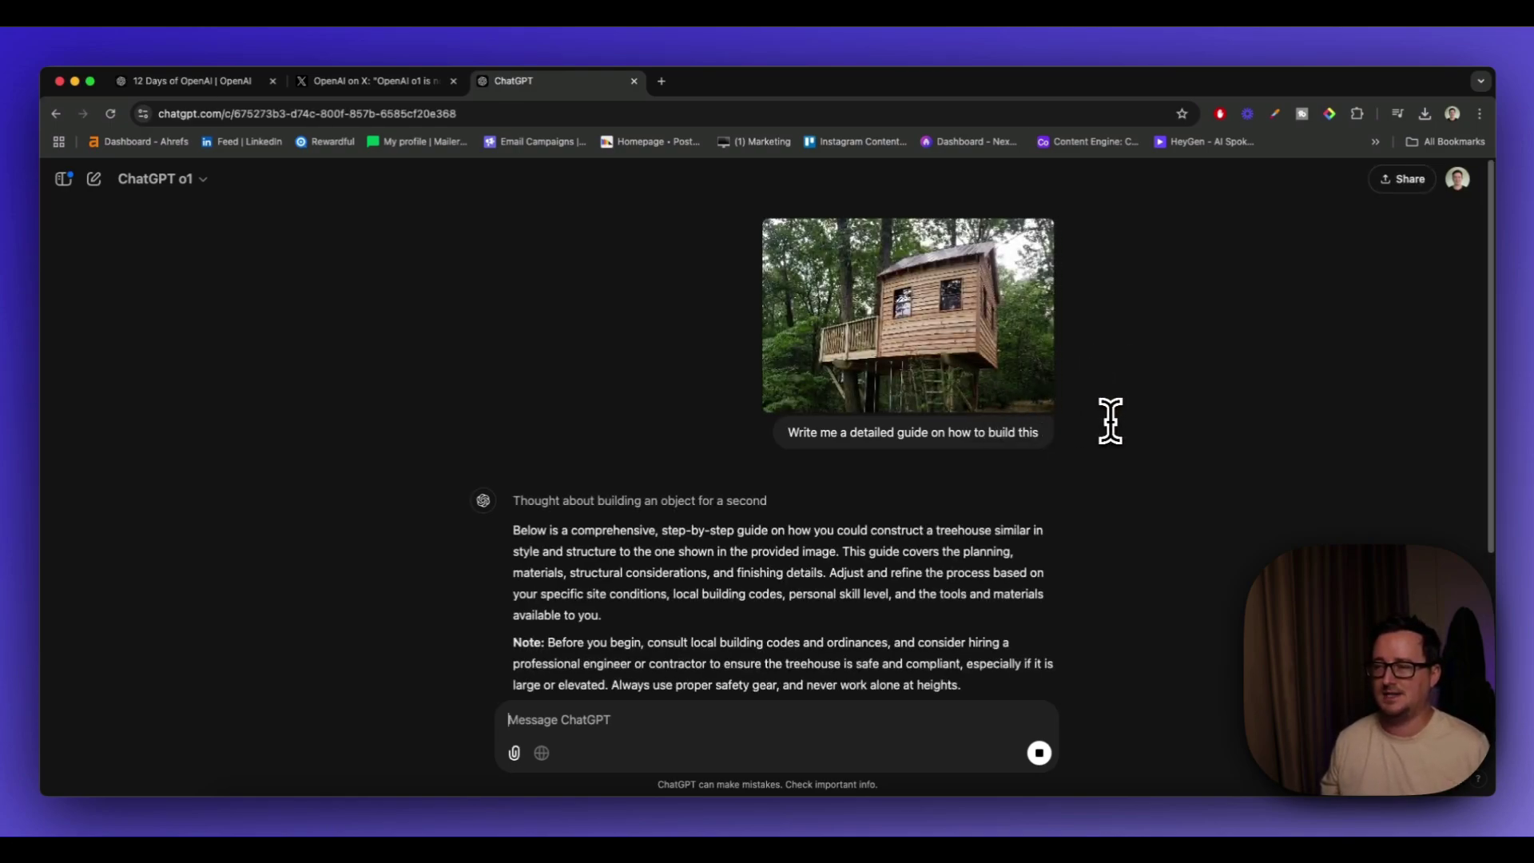
- Scroll through o1's treehouse guide down to Maintenance and Care, then back up
{"action": "scroll", "coordinate": [799, 499], "scroll_direction": "down", "scroll_amount": 10}
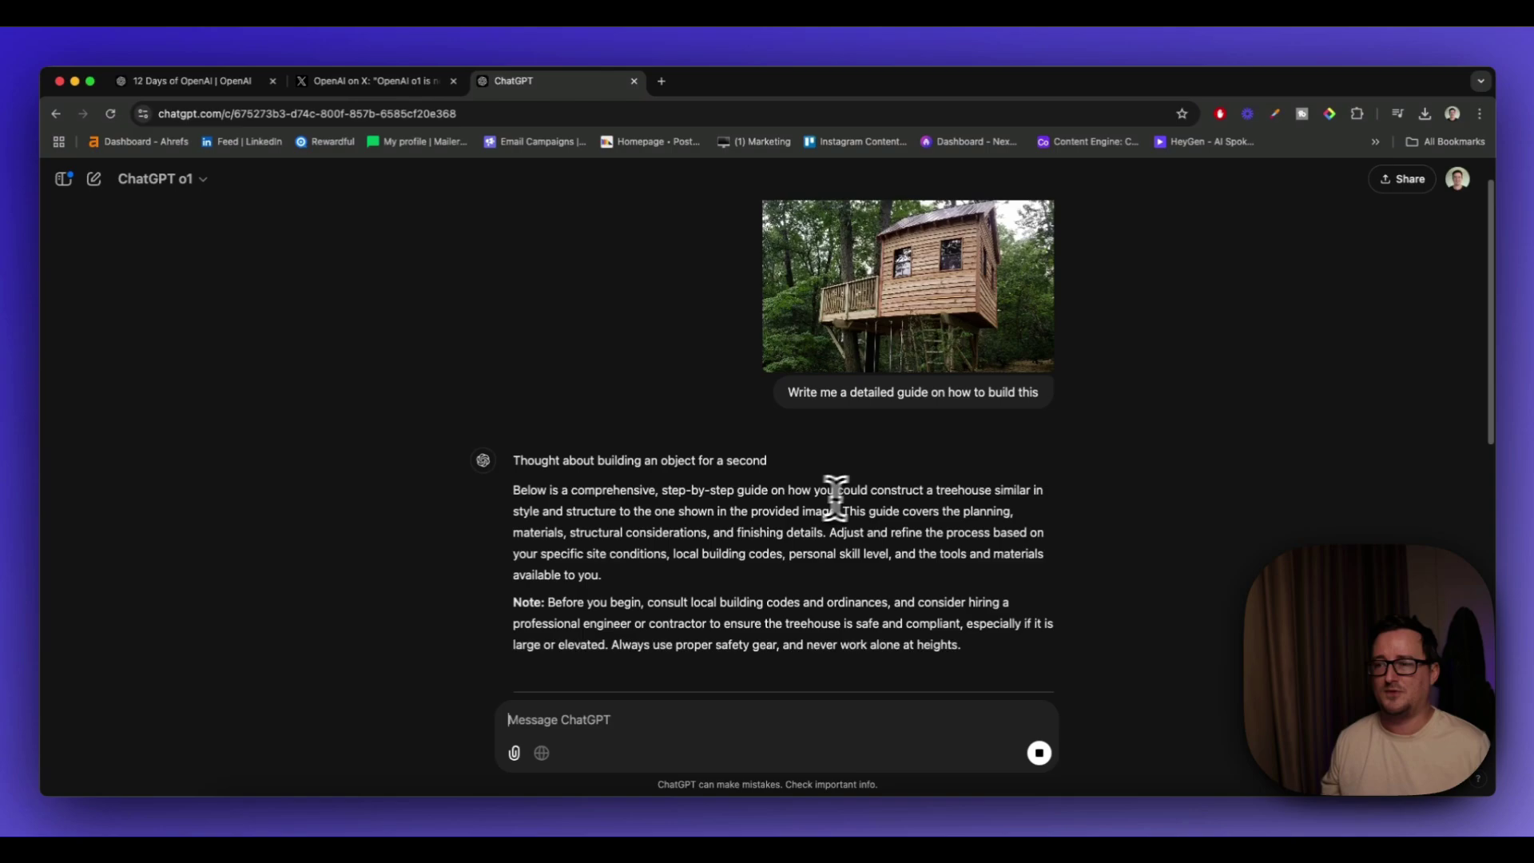
{"action": "scroll", "coordinate": [1138, 422], "scroll_direction": "down", "scroll_amount": 5}
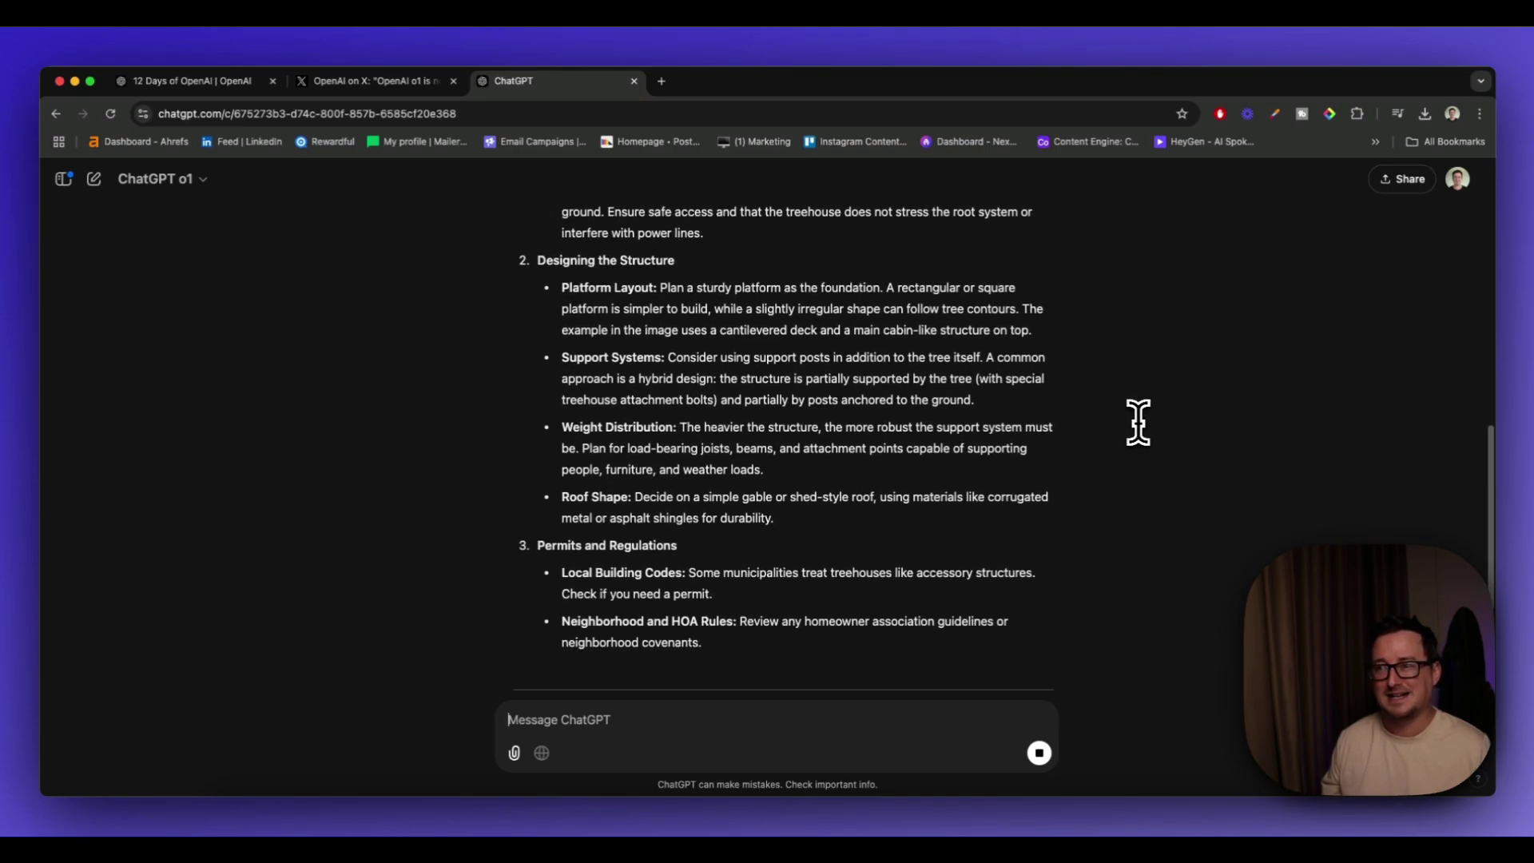
{"action": "scroll", "coordinate": [1146, 419], "scroll_direction": "up", "scroll_amount": 4}
{"action": "scroll", "coordinate": [1147, 419], "scroll_direction": "up", "scroll_amount": 6}
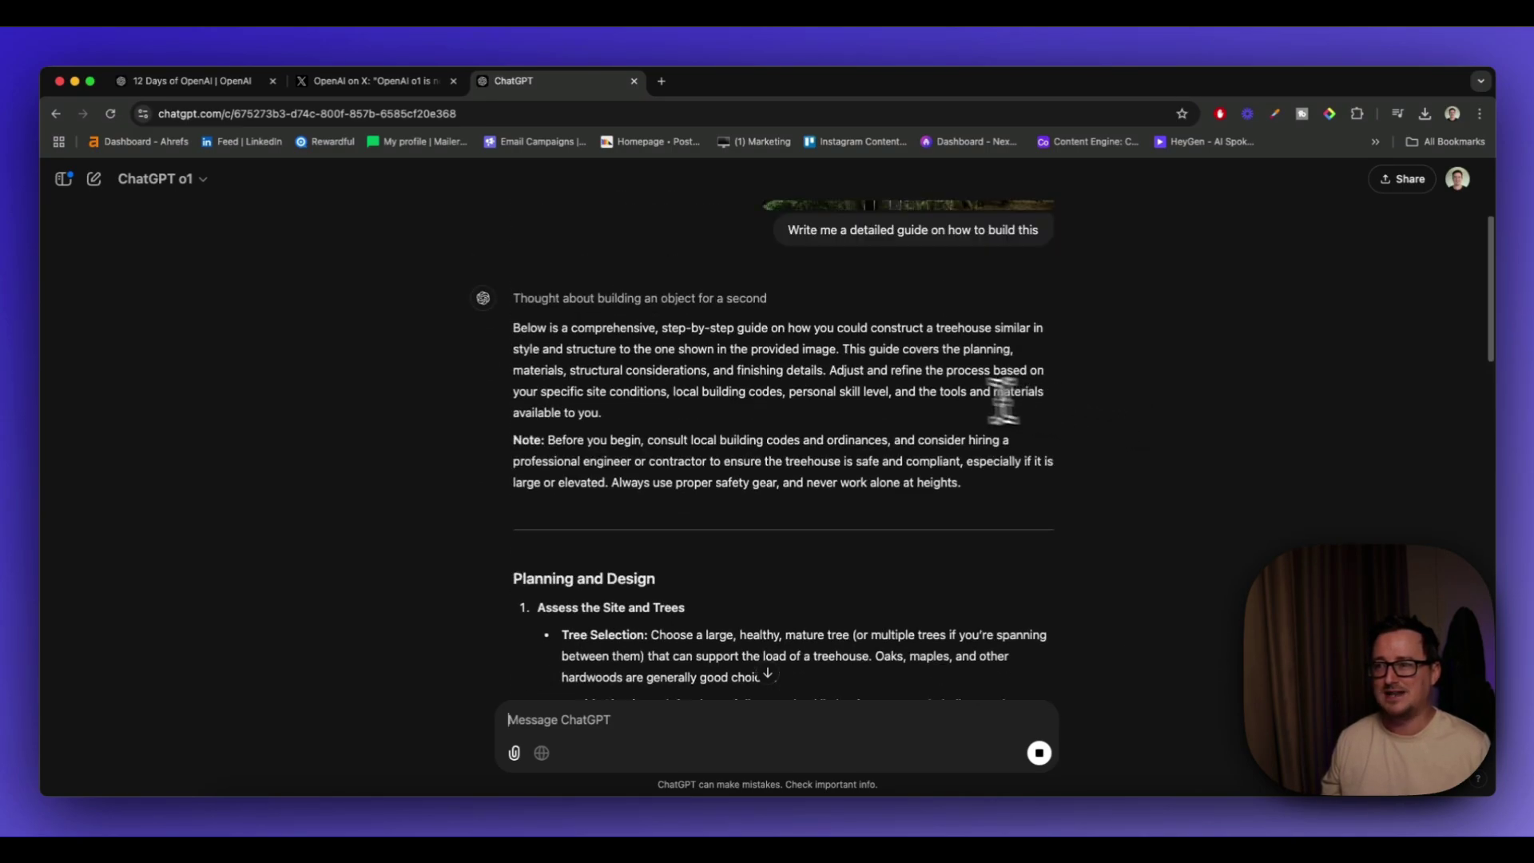
{"action": "scroll", "coordinate": [1118, 420], "scroll_direction": "down", "scroll_amount": 4}
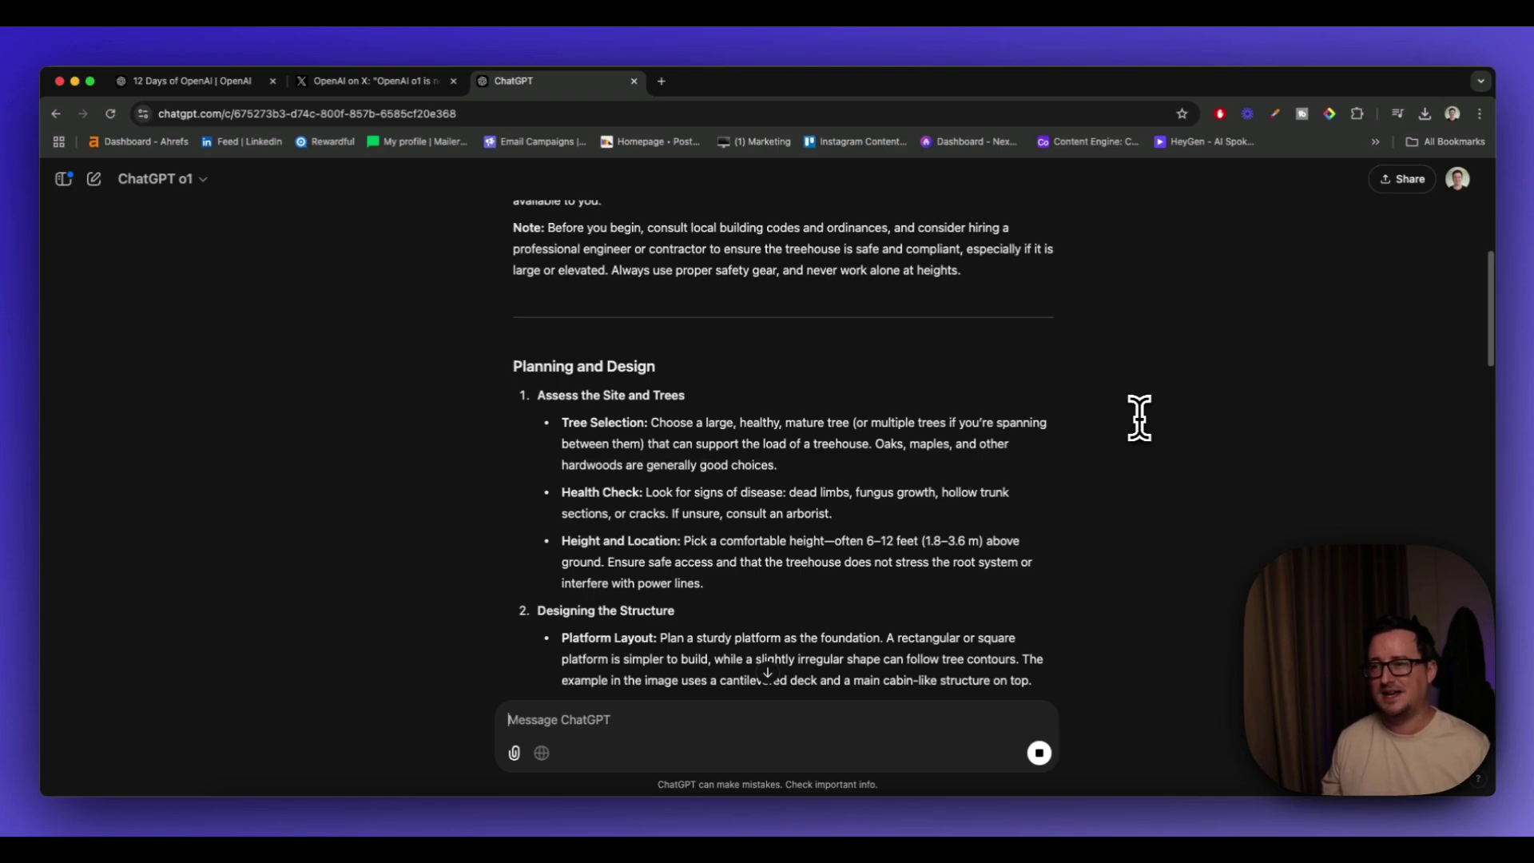
{"action": "scroll", "coordinate": [1138, 417], "scroll_direction": "down", "scroll_amount": 8}
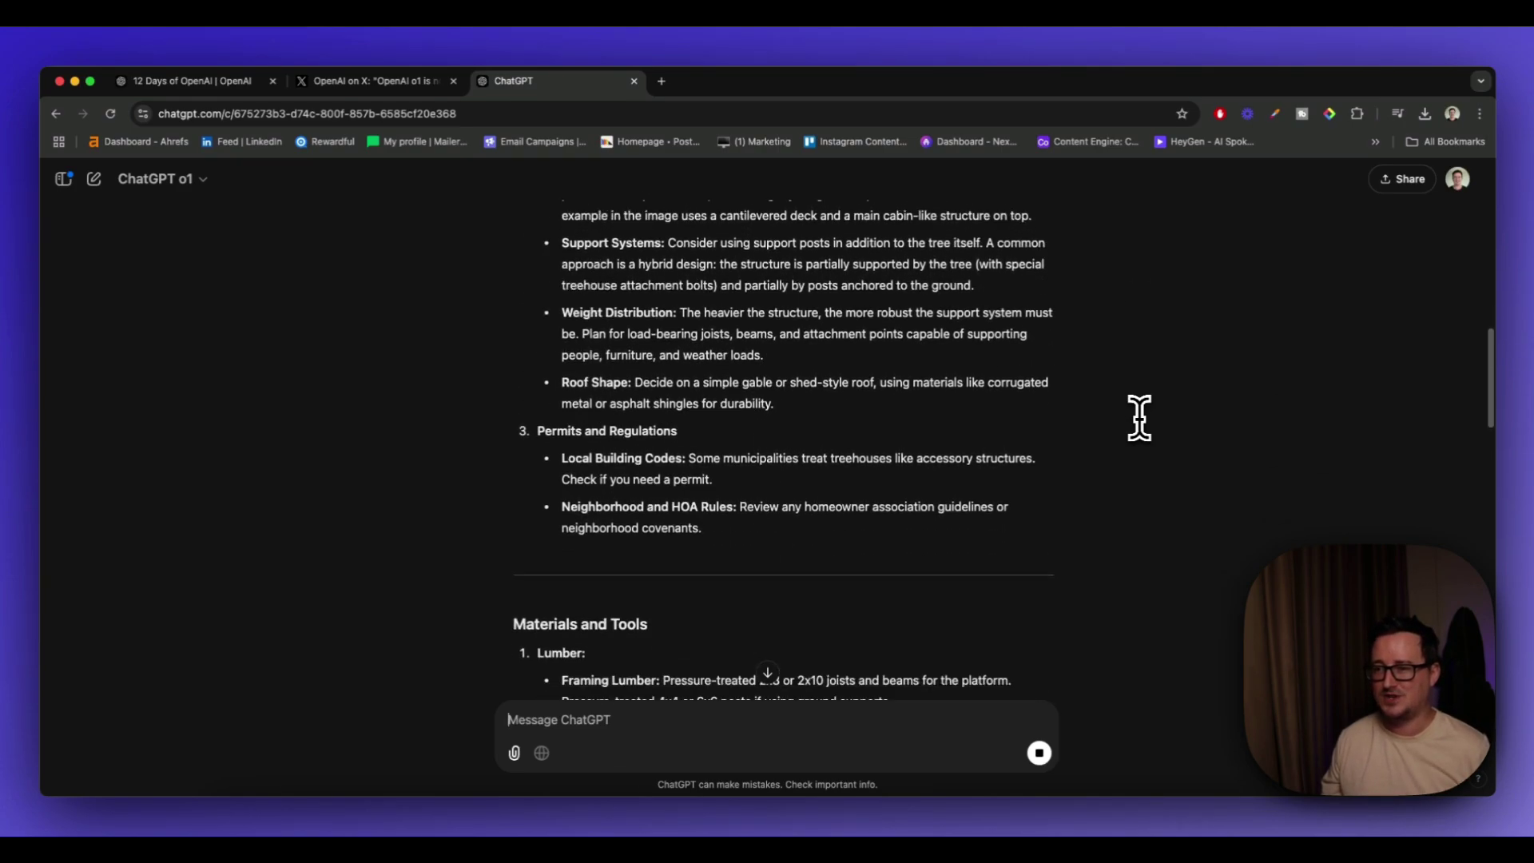
{"action": "scroll", "coordinate": [1081, 421], "scroll_direction": "down", "scroll_amount": 6}
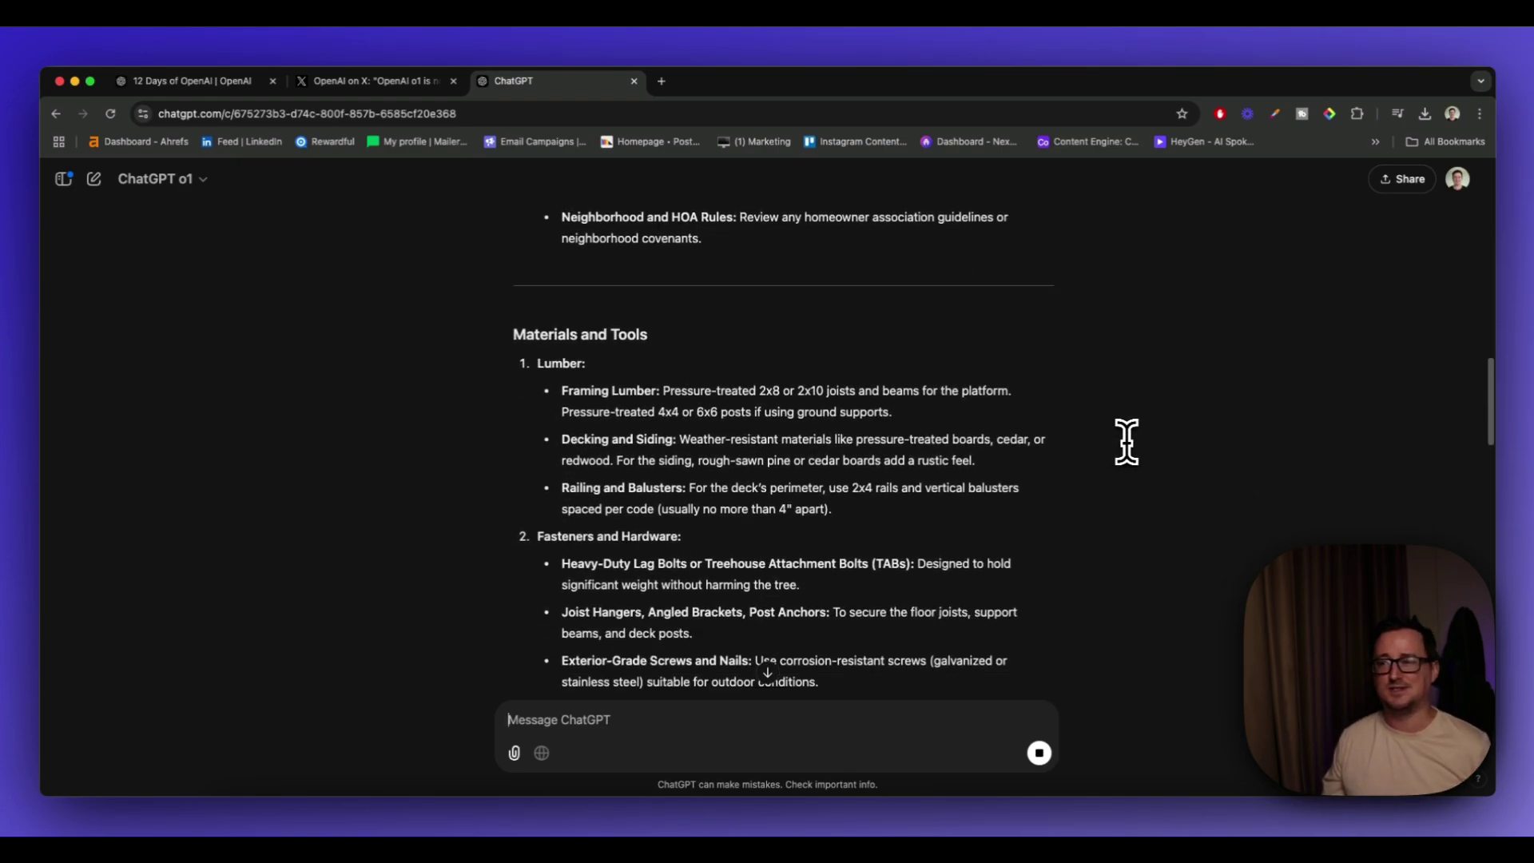
{"action": "scroll", "coordinate": [1119, 439], "scroll_direction": "down", "scroll_amount": 7}
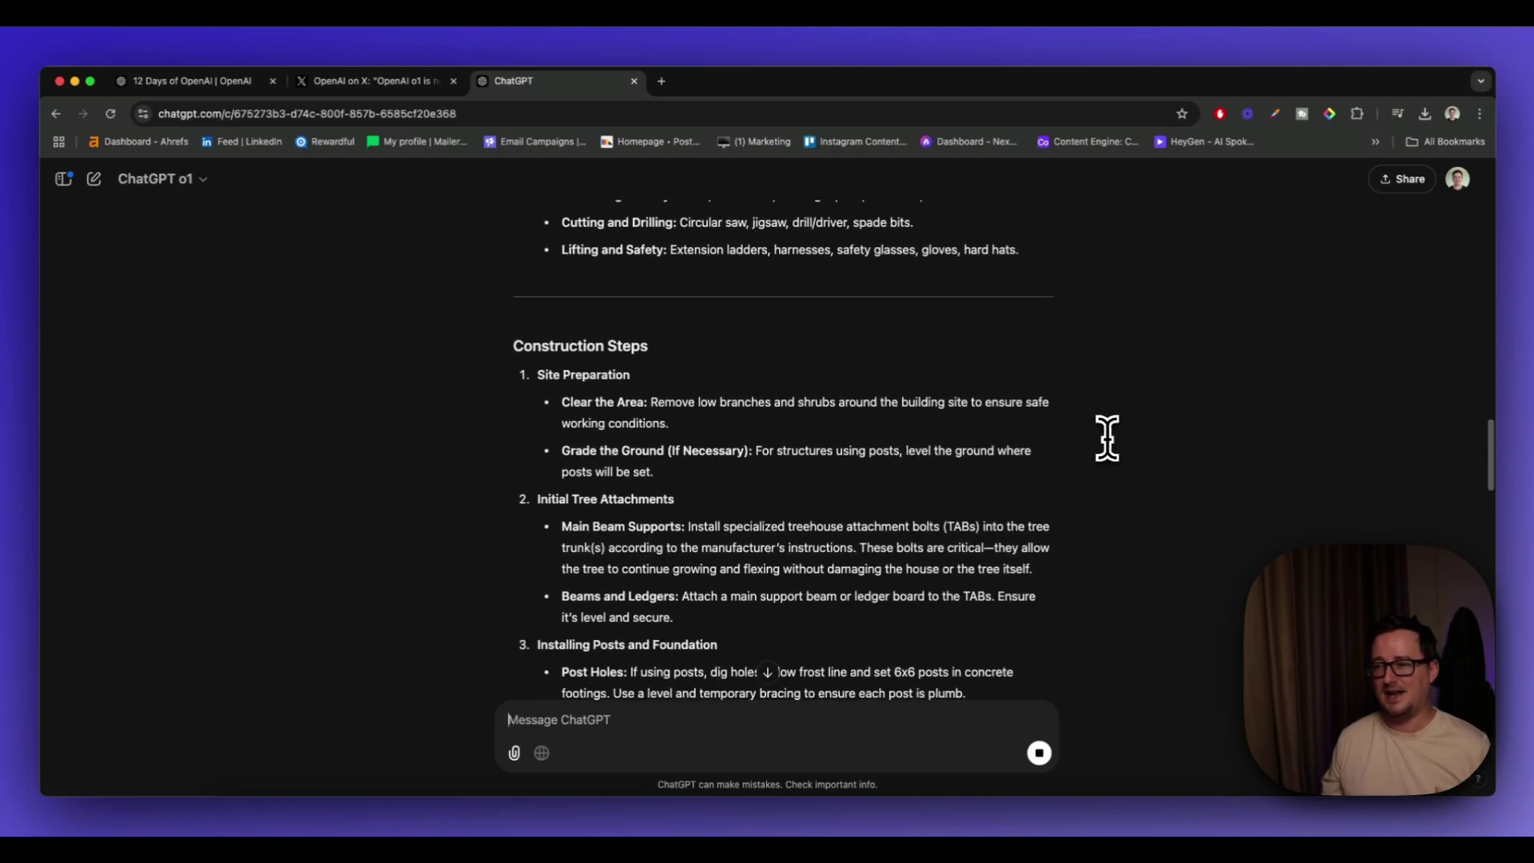
{"action": "scroll", "coordinate": [1132, 432], "scroll_direction": "down", "scroll_amount": 1}
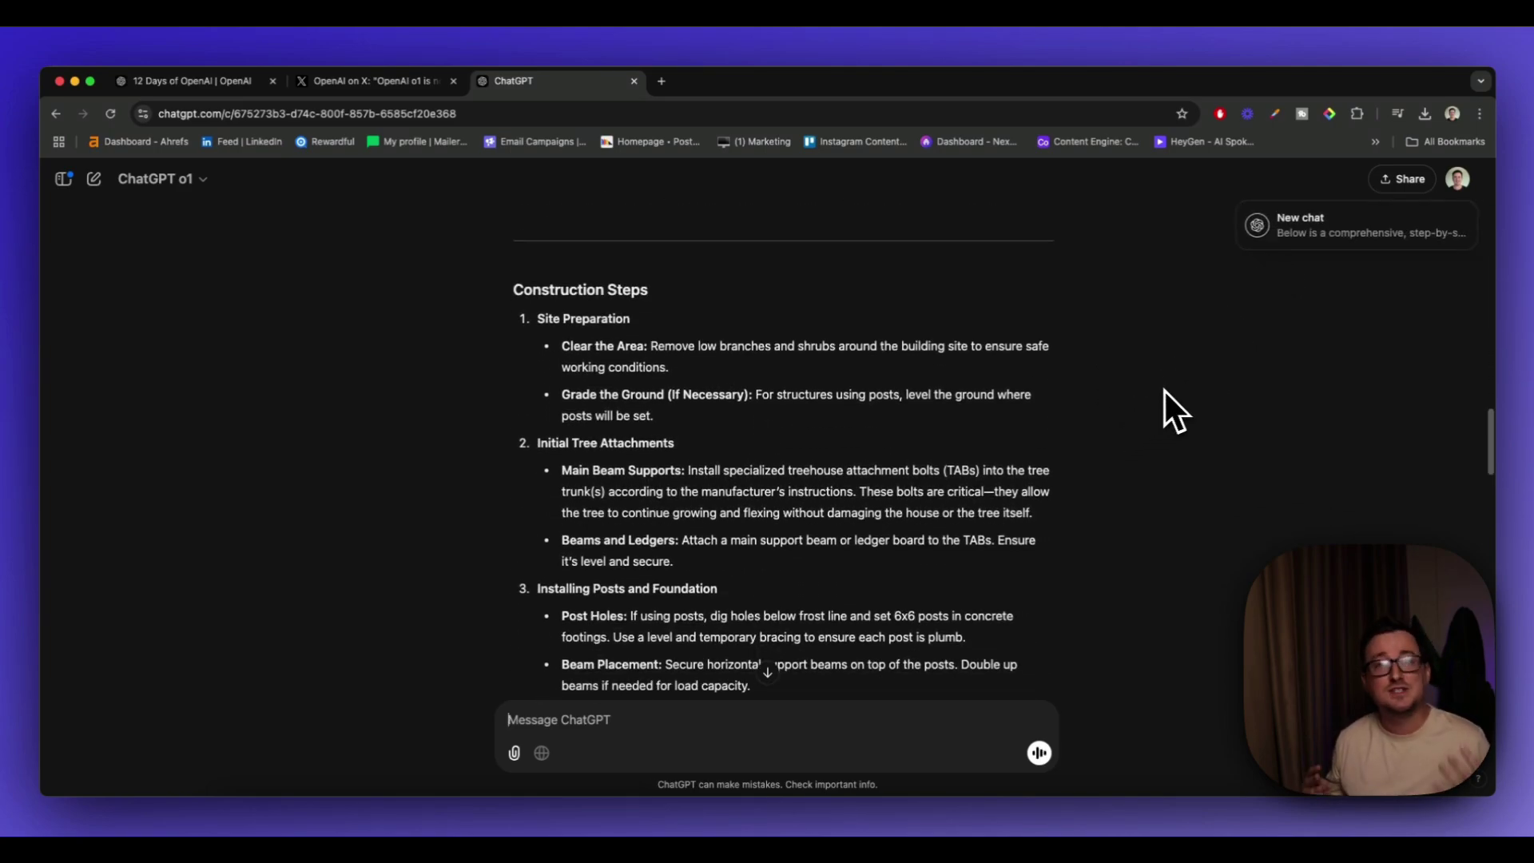
{"action": "scroll", "coordinate": [1165, 390], "scroll_direction": "down", "scroll_amount": 1}
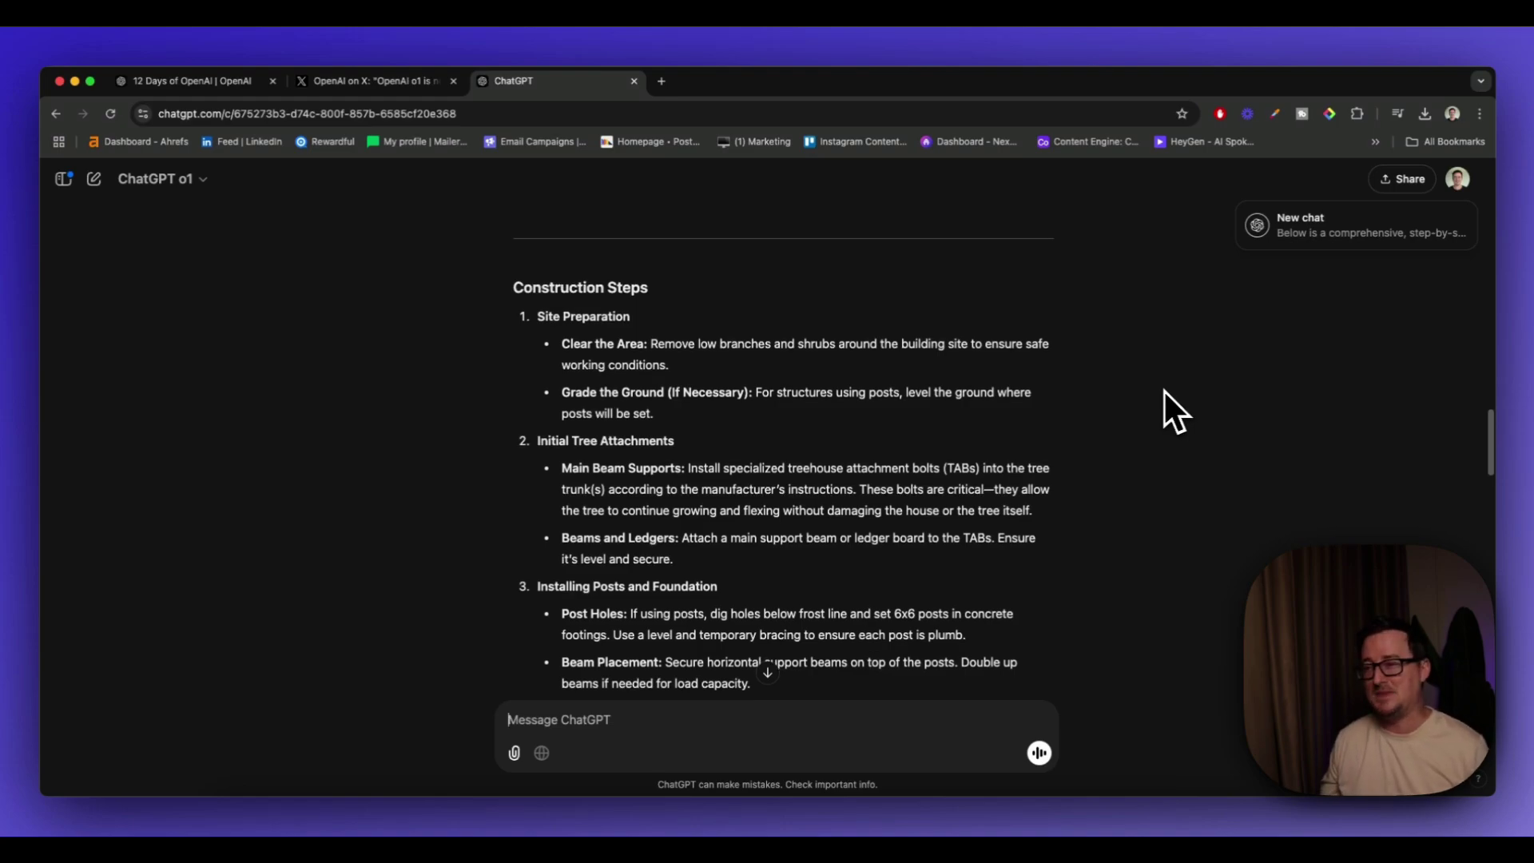
{"action": "scroll", "coordinate": [1165, 391], "scroll_direction": "down", "scroll_amount": 10}
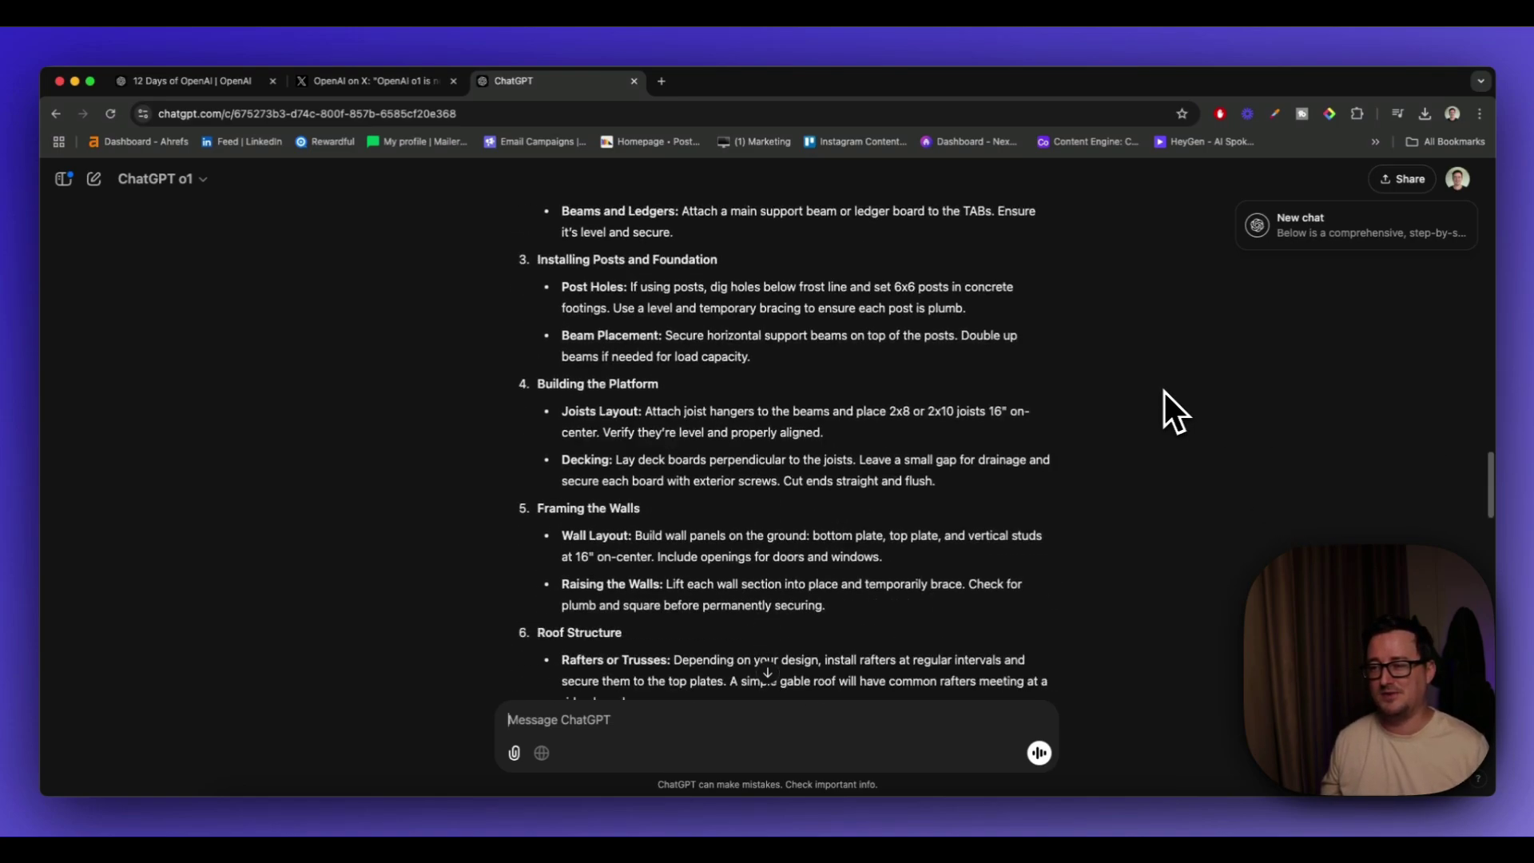
{"action": "scroll", "coordinate": [1163, 391], "scroll_direction": "down", "scroll_amount": 10}
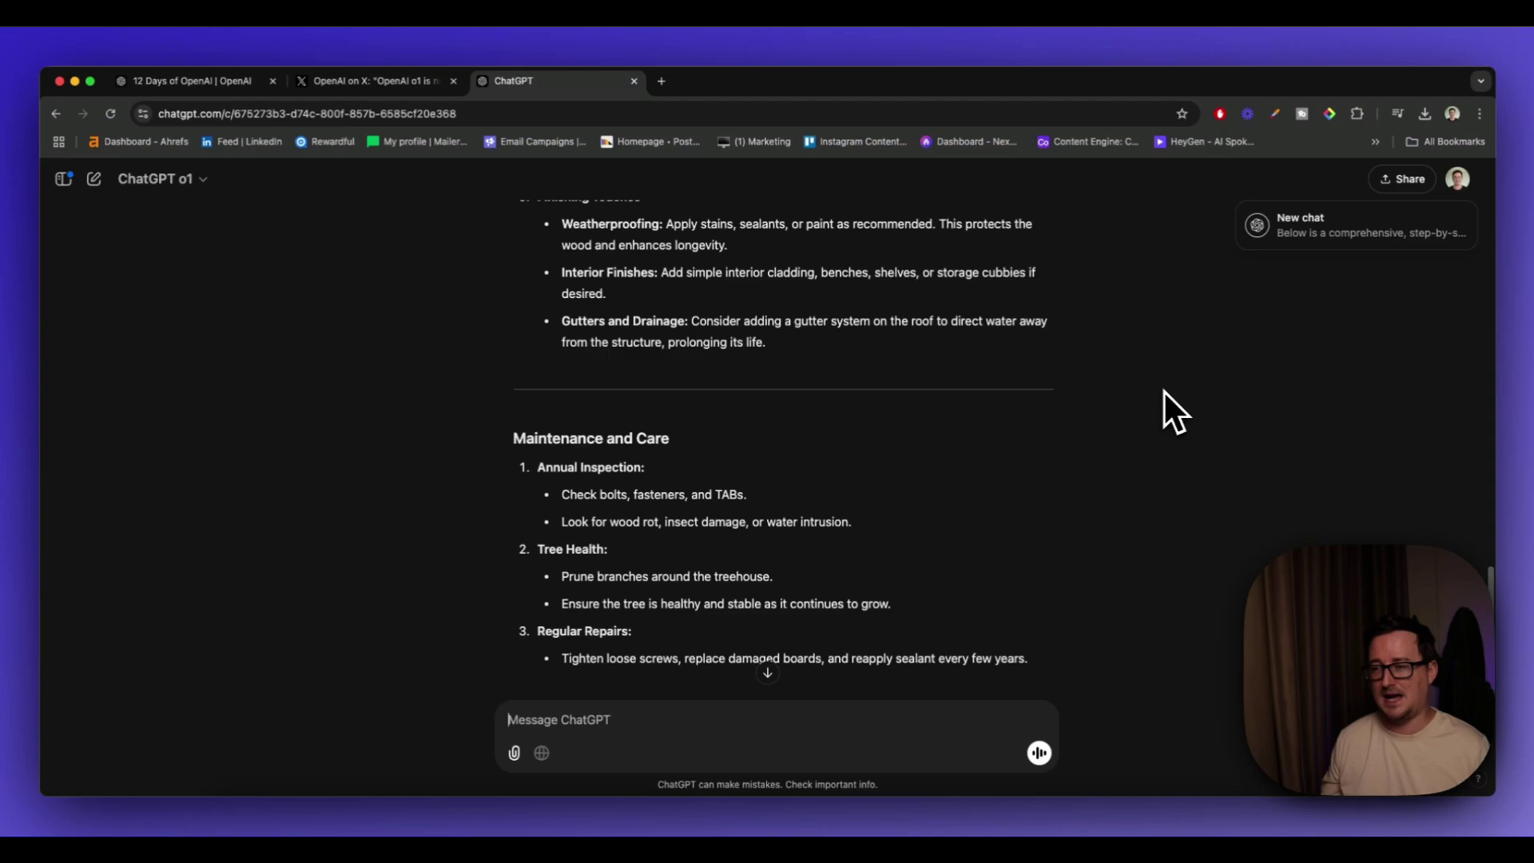
{"action": "scroll", "coordinate": [1163, 395], "scroll_direction": "up", "scroll_amount": 15}
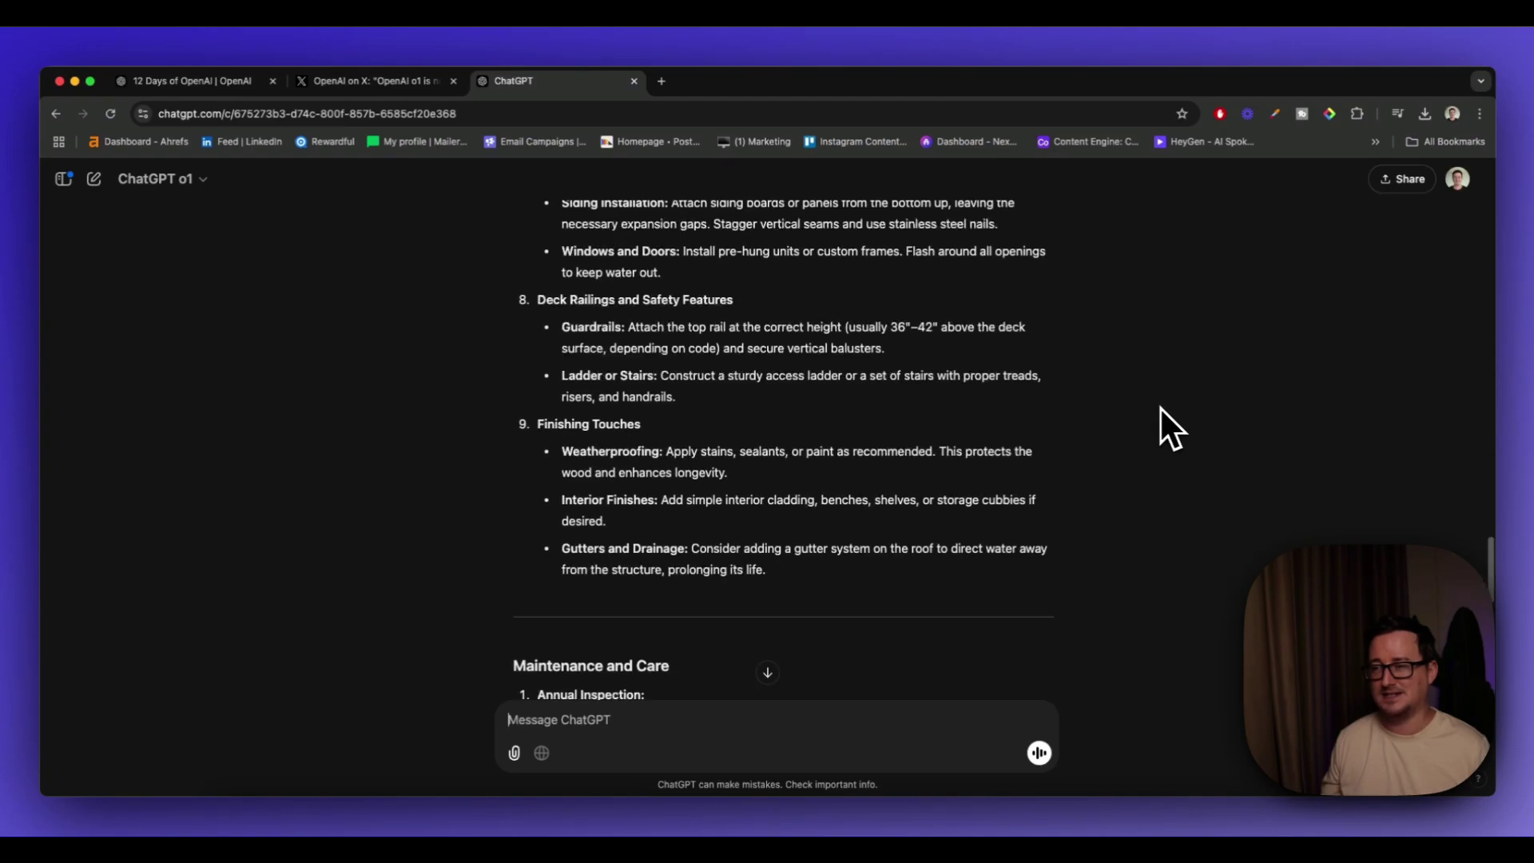
{"action": "scroll", "coordinate": [1171, 418], "scroll_direction": "up", "scroll_amount": 10}
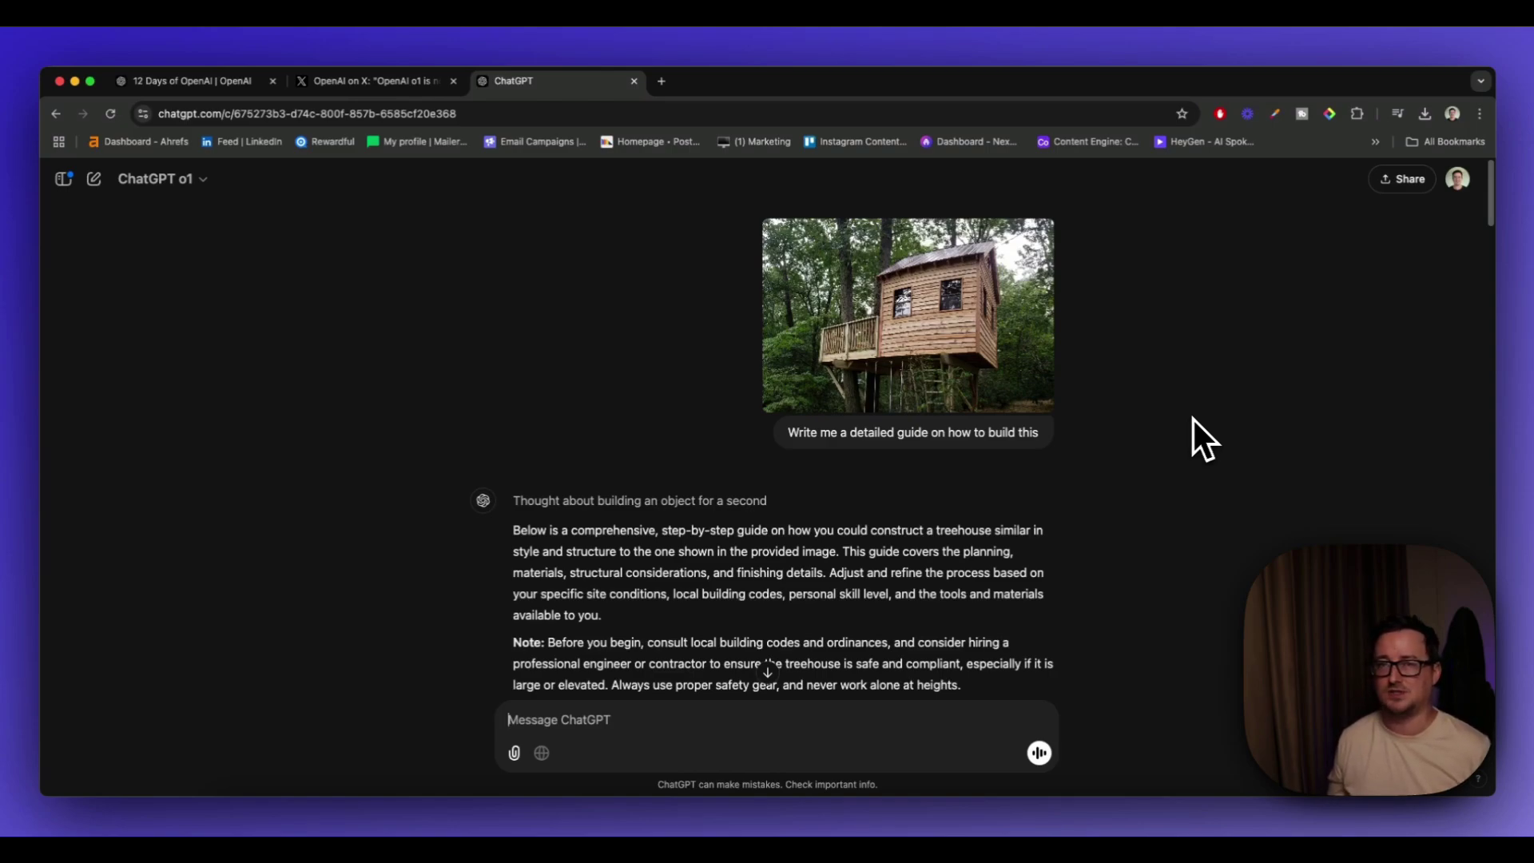
- Start a fresh o1 chat and use the Solve suggestion to submit the box-and-sphere problem
{"action": "key", "text": "super+shift+o"}
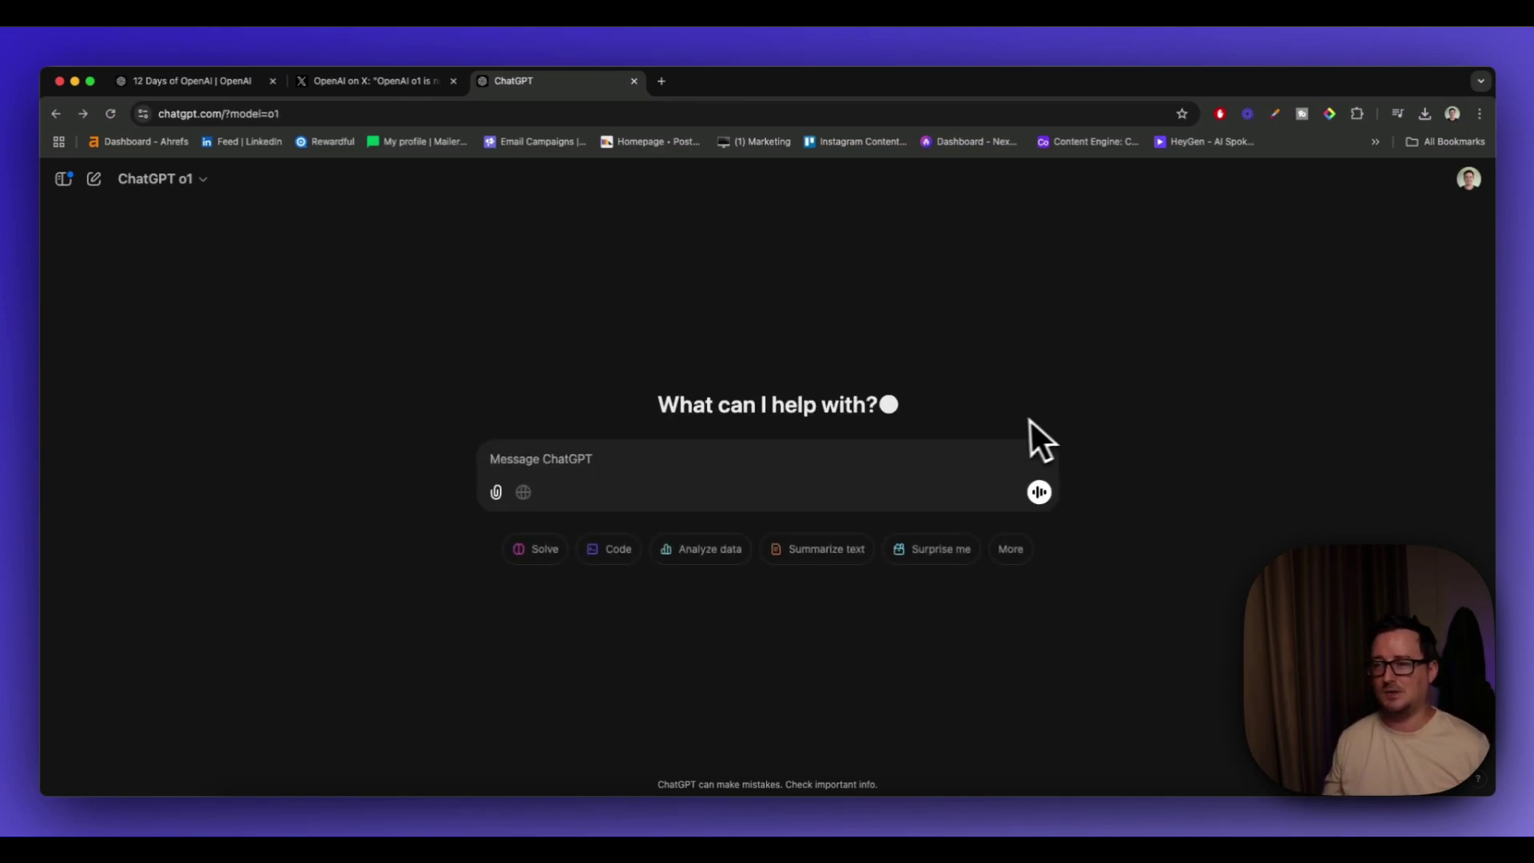
{"action": "left_click", "coordinate": [1013, 555]}
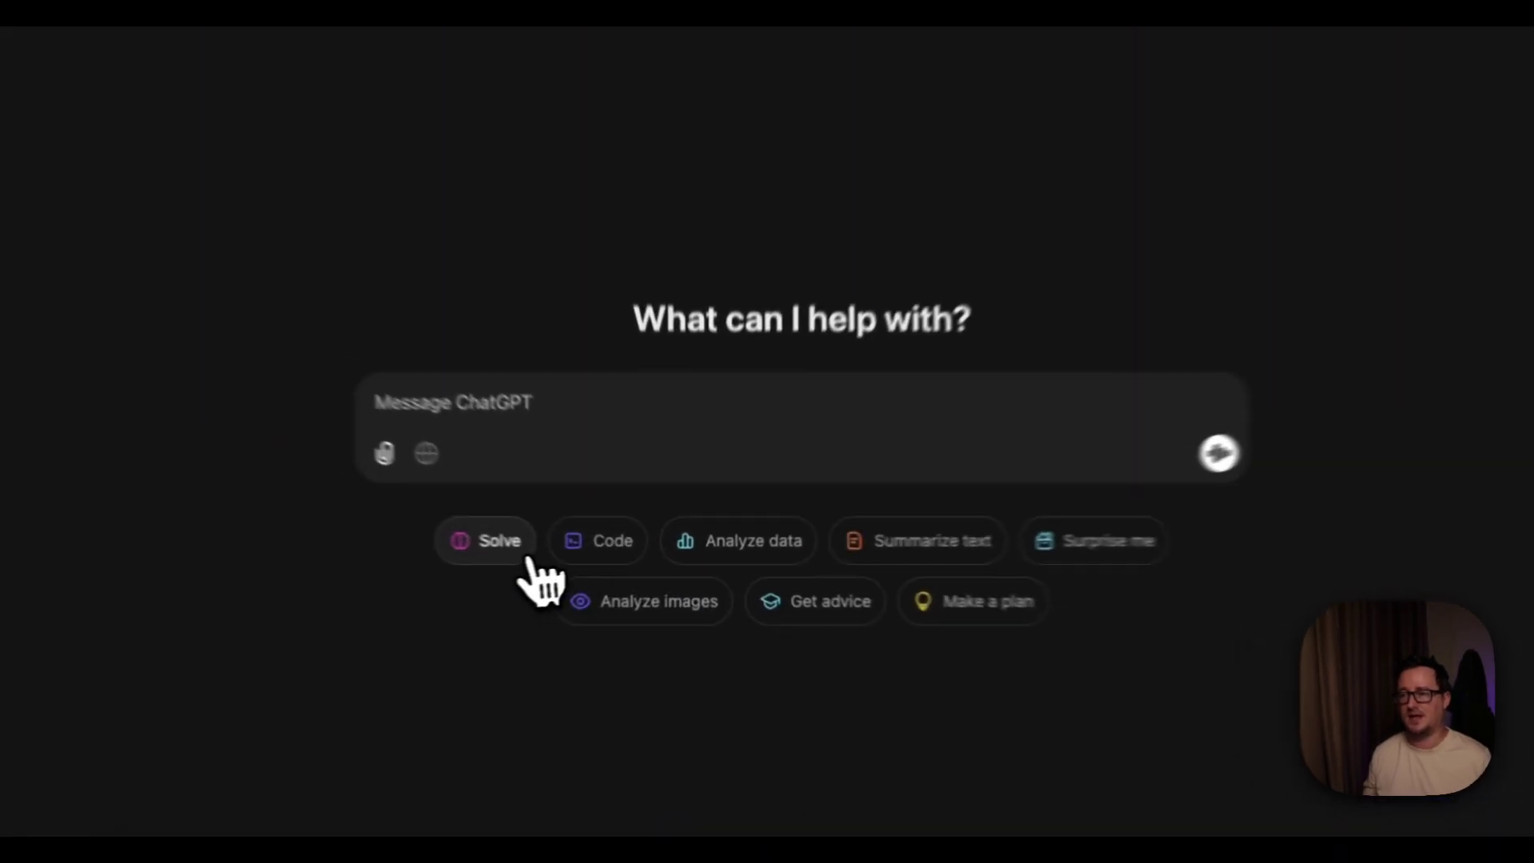
{"action": "left_click", "coordinate": [528, 558]}
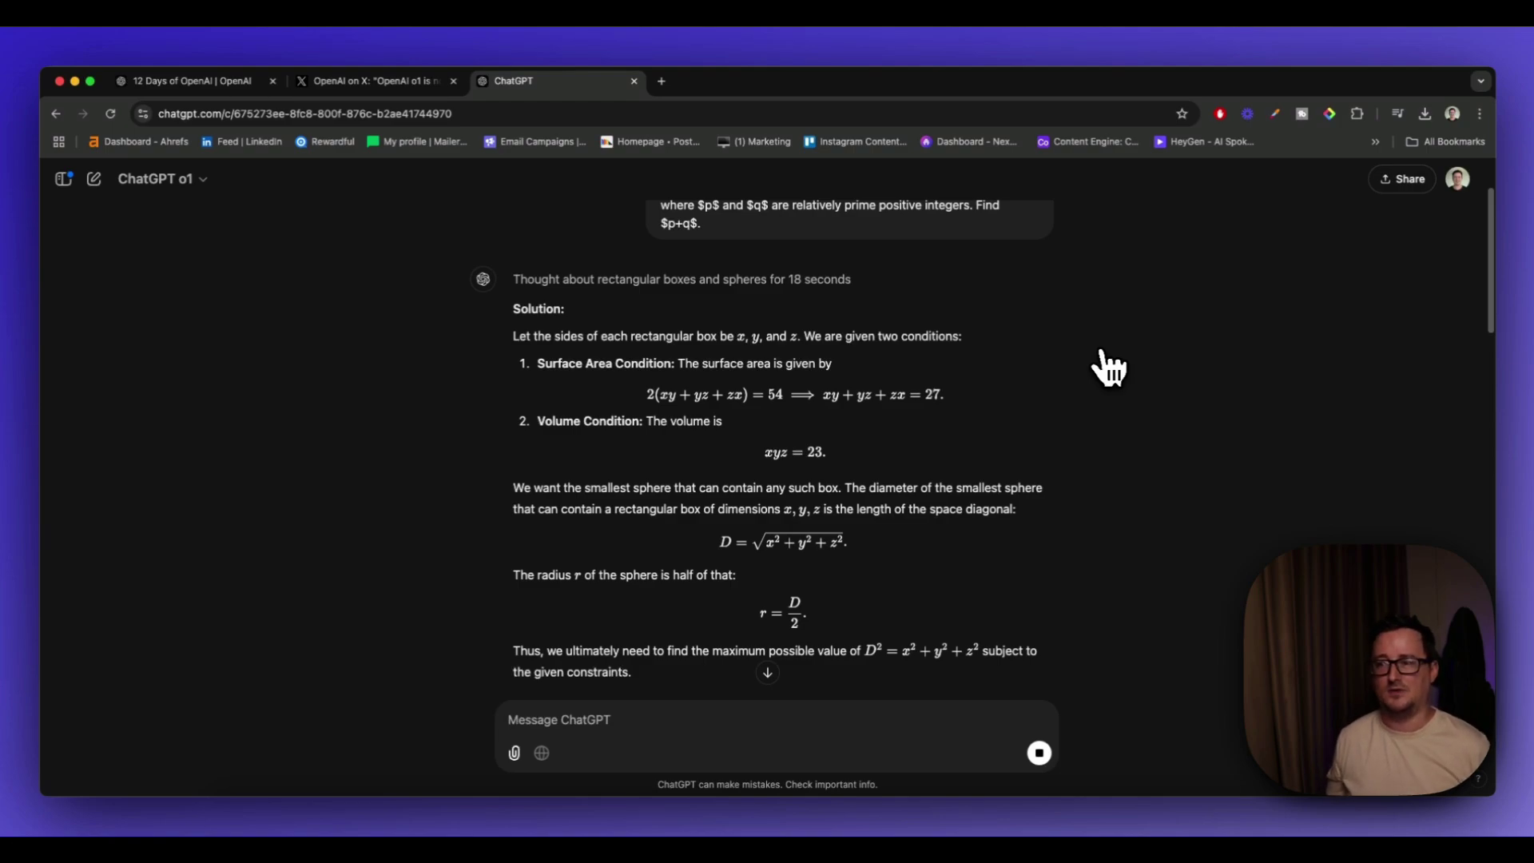
- Scroll through o1's box-and-sphere solution, then start a new chat
{"action": "scroll", "coordinate": [1024, 421], "scroll_direction": "down", "scroll_amount": 7}
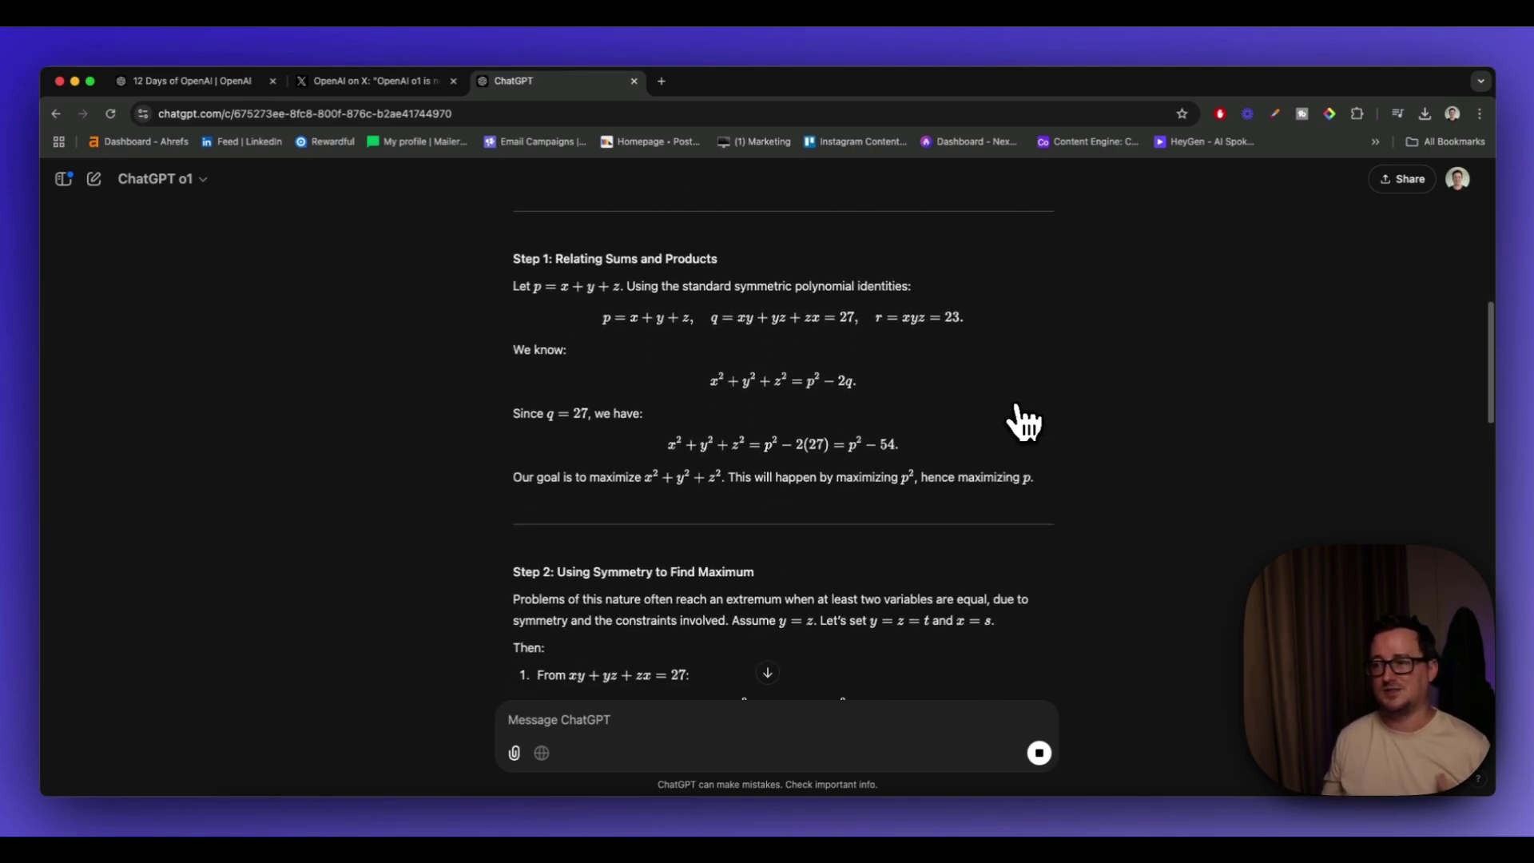
{"action": "scroll", "coordinate": [1018, 406], "scroll_direction": "down", "scroll_amount": 4}
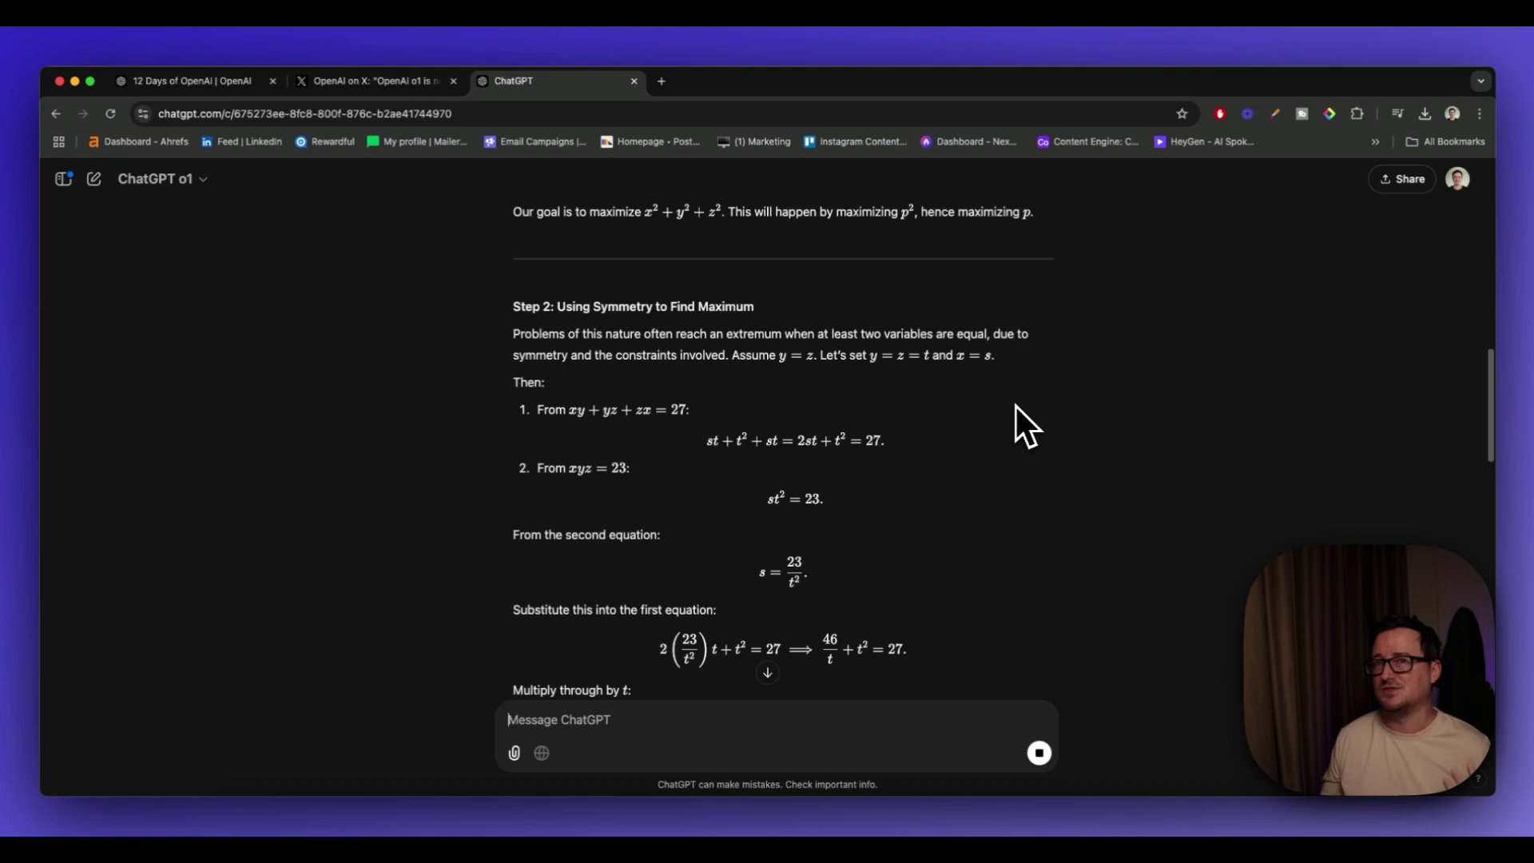
{"action": "scroll", "coordinate": [1016, 406], "scroll_direction": "down", "scroll_amount": 5}
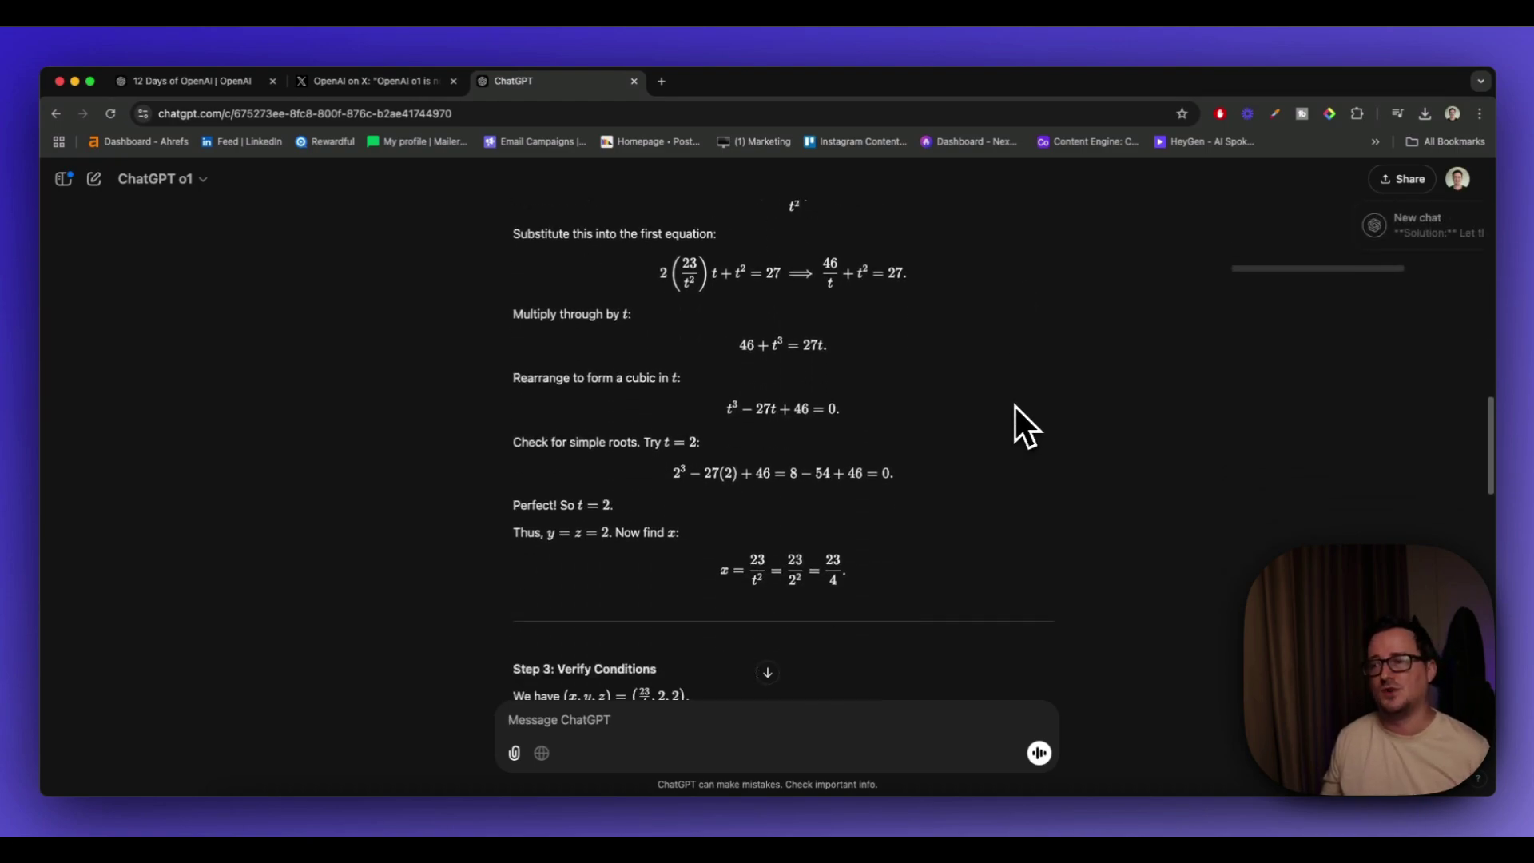
{"action": "scroll", "coordinate": [1014, 405], "scroll_direction": "down", "scroll_amount": 6}
{"action": "key", "text": "super+shift+o"}
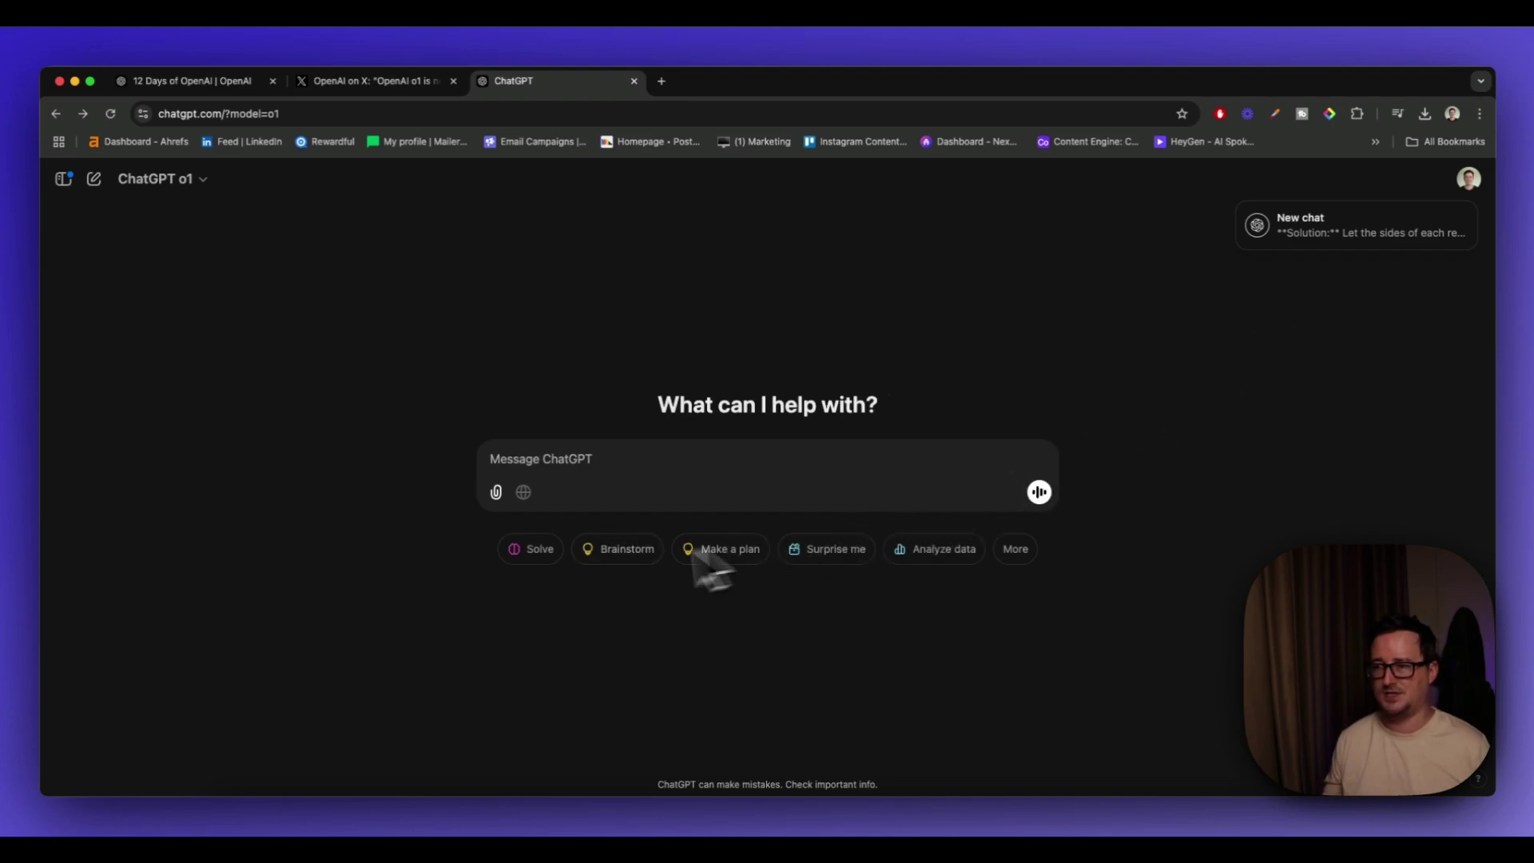
- Ask o1 'how many R's are there in strawberry' and send the question
{"action": "left_click", "coordinate": [1015, 548]}
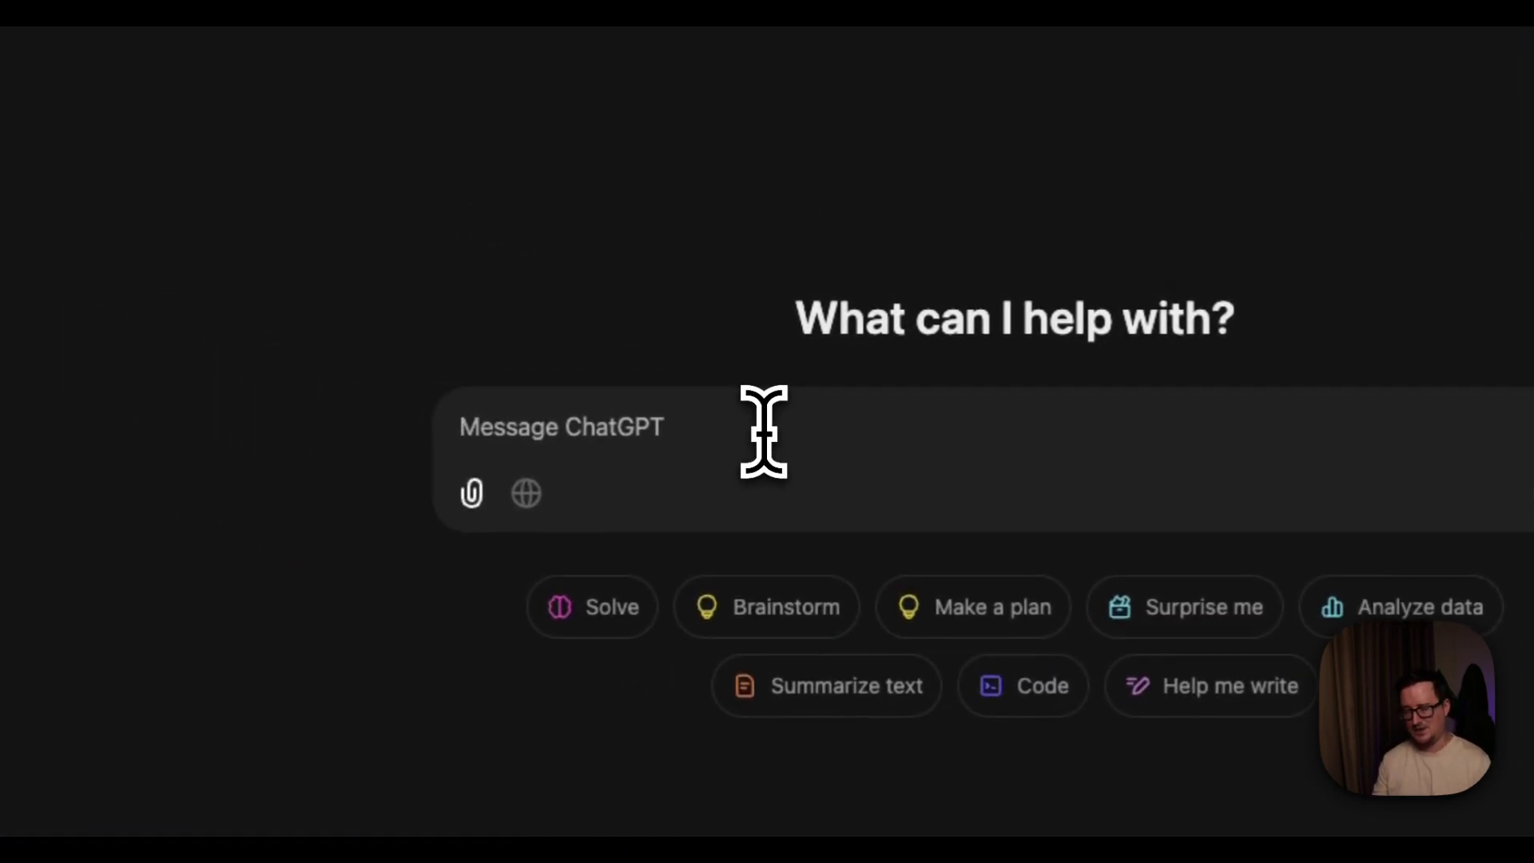
{"action": "type", "text": "how many R"}
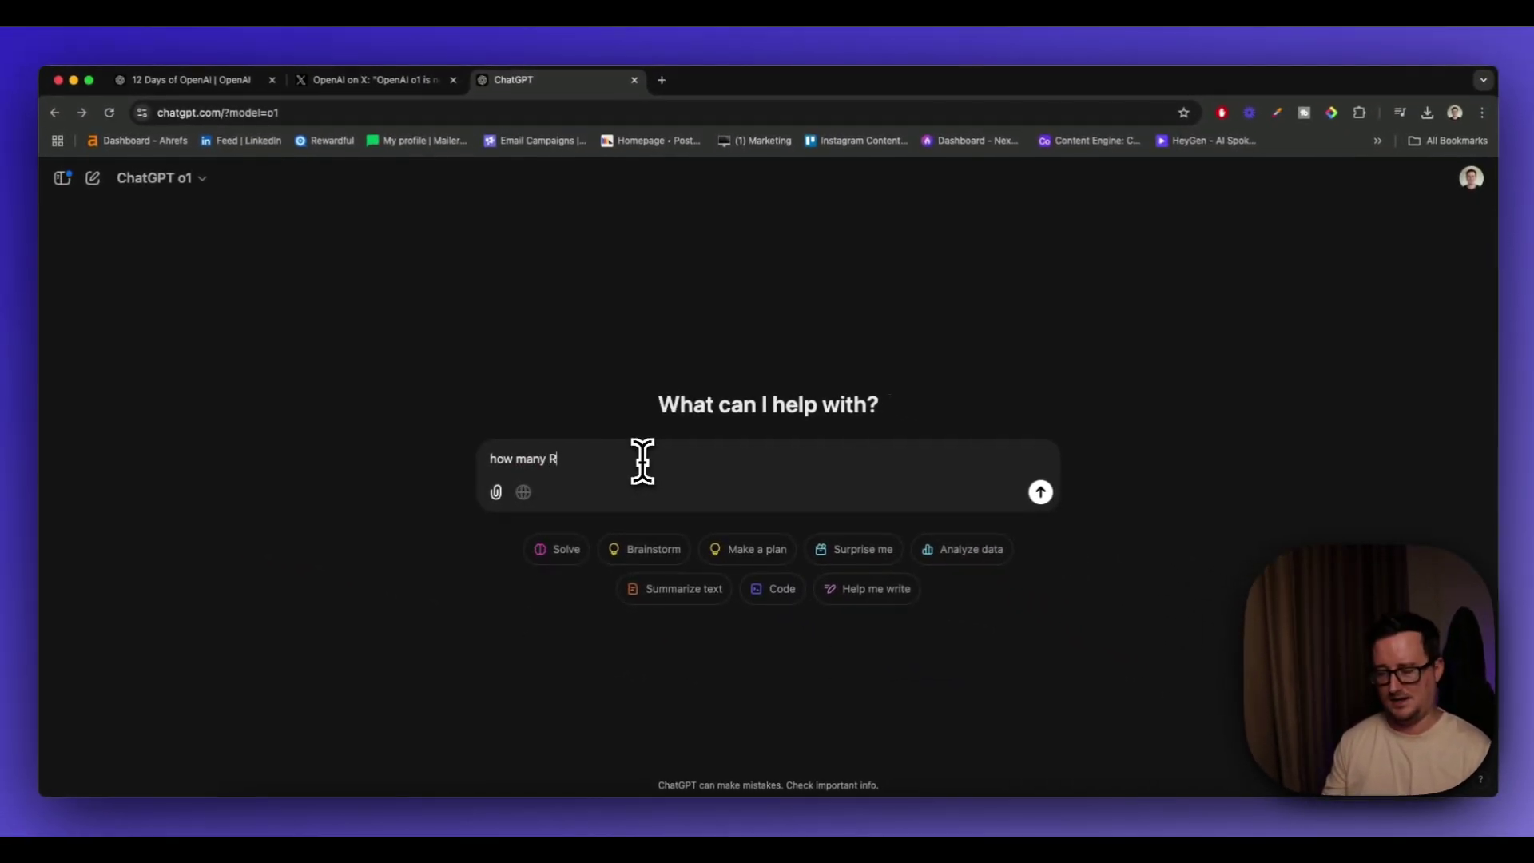
{"action": "type", "text": "'s are there in st"}
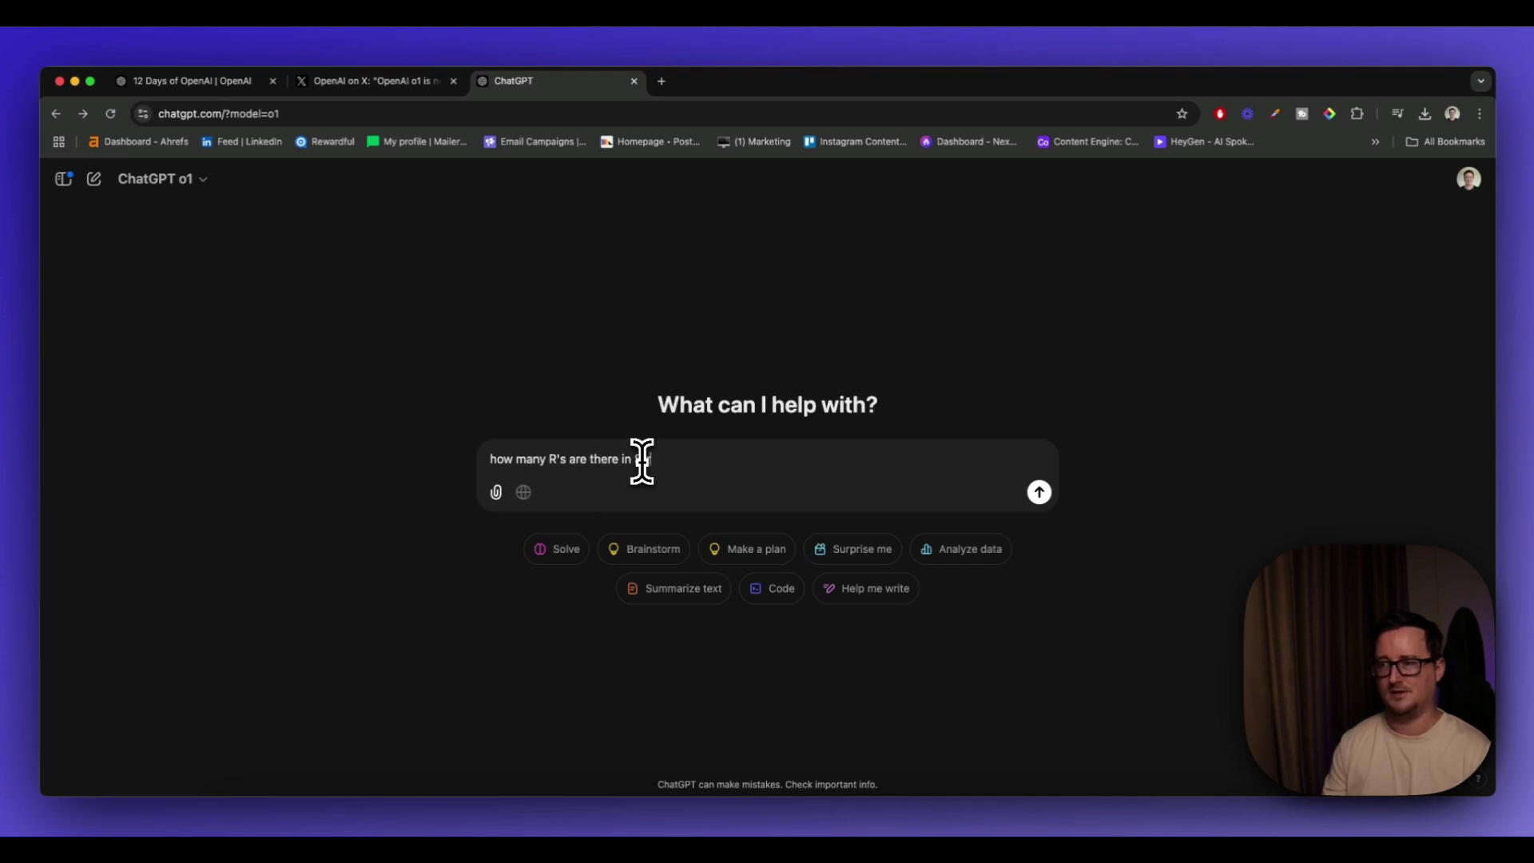
{"action": "type", "text": "rawberry"}
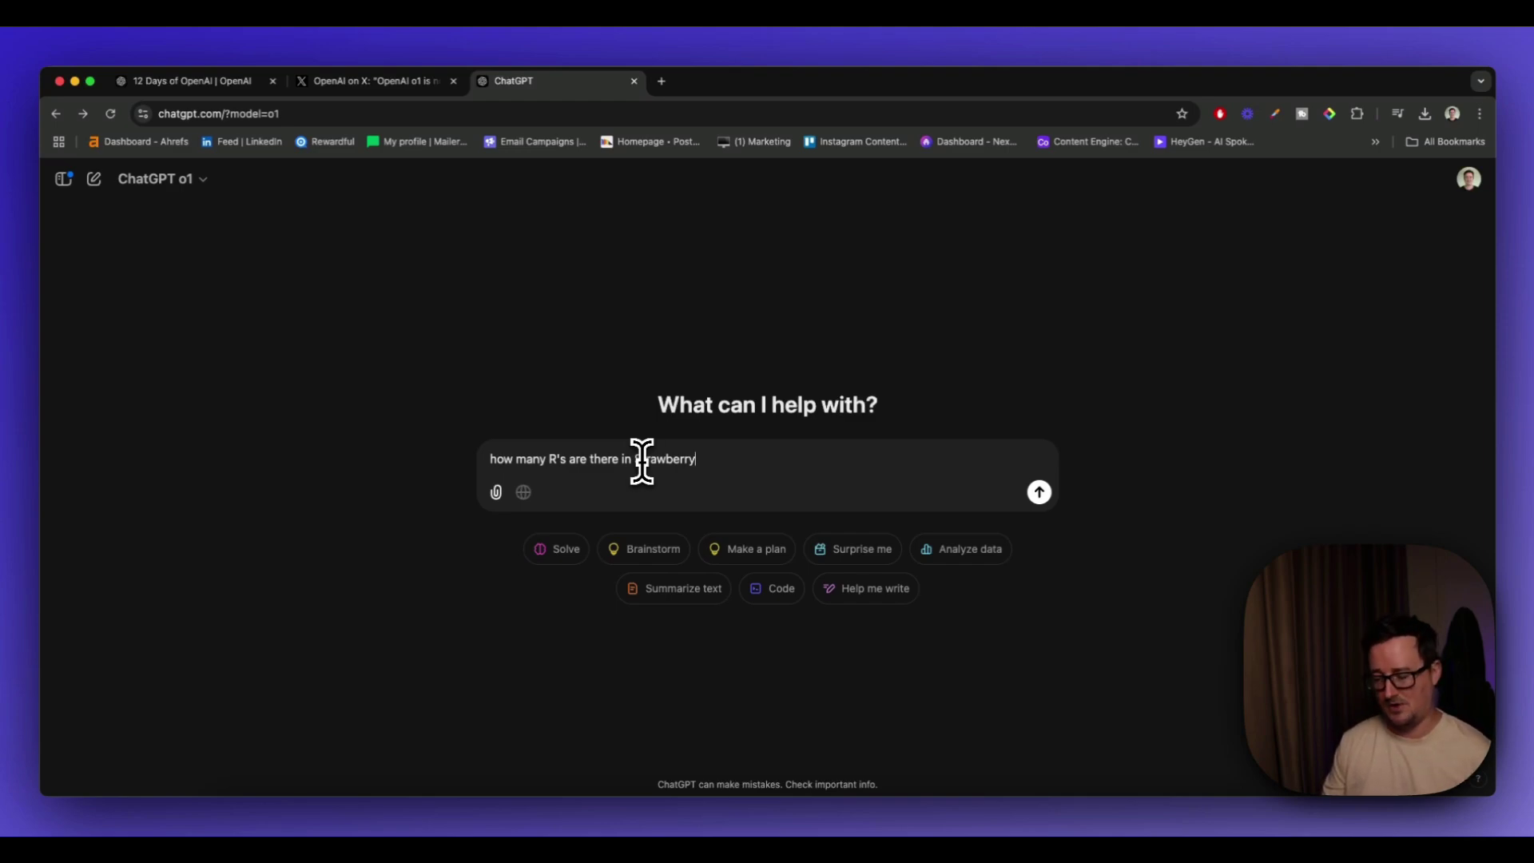
{"action": "key", "text": "Return"}
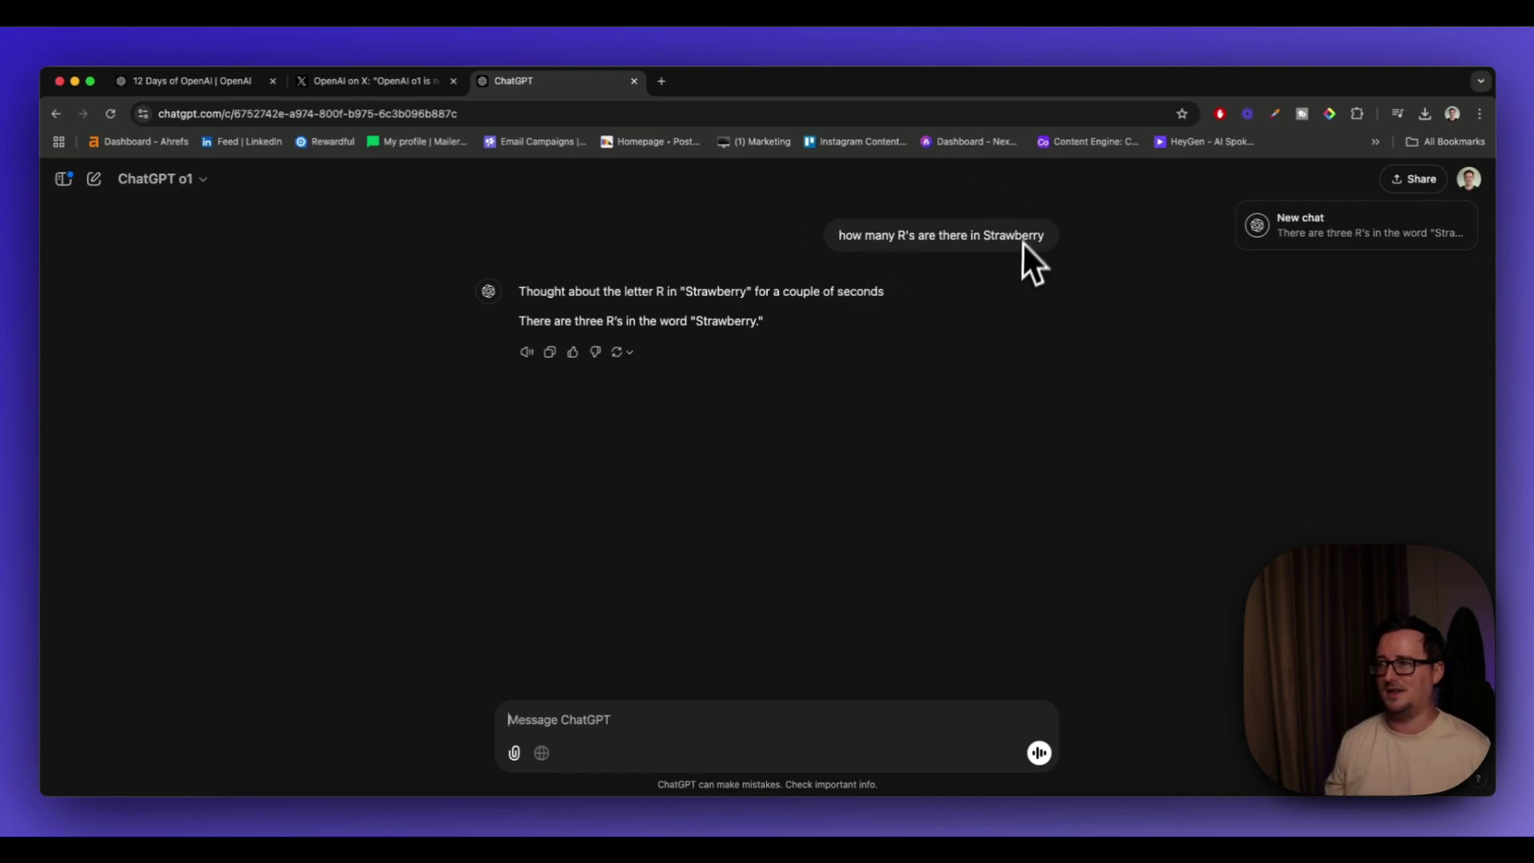
- Start a fresh chat and try the Summarize text suggestion under More
{"action": "key", "text": "super+shift+o"}
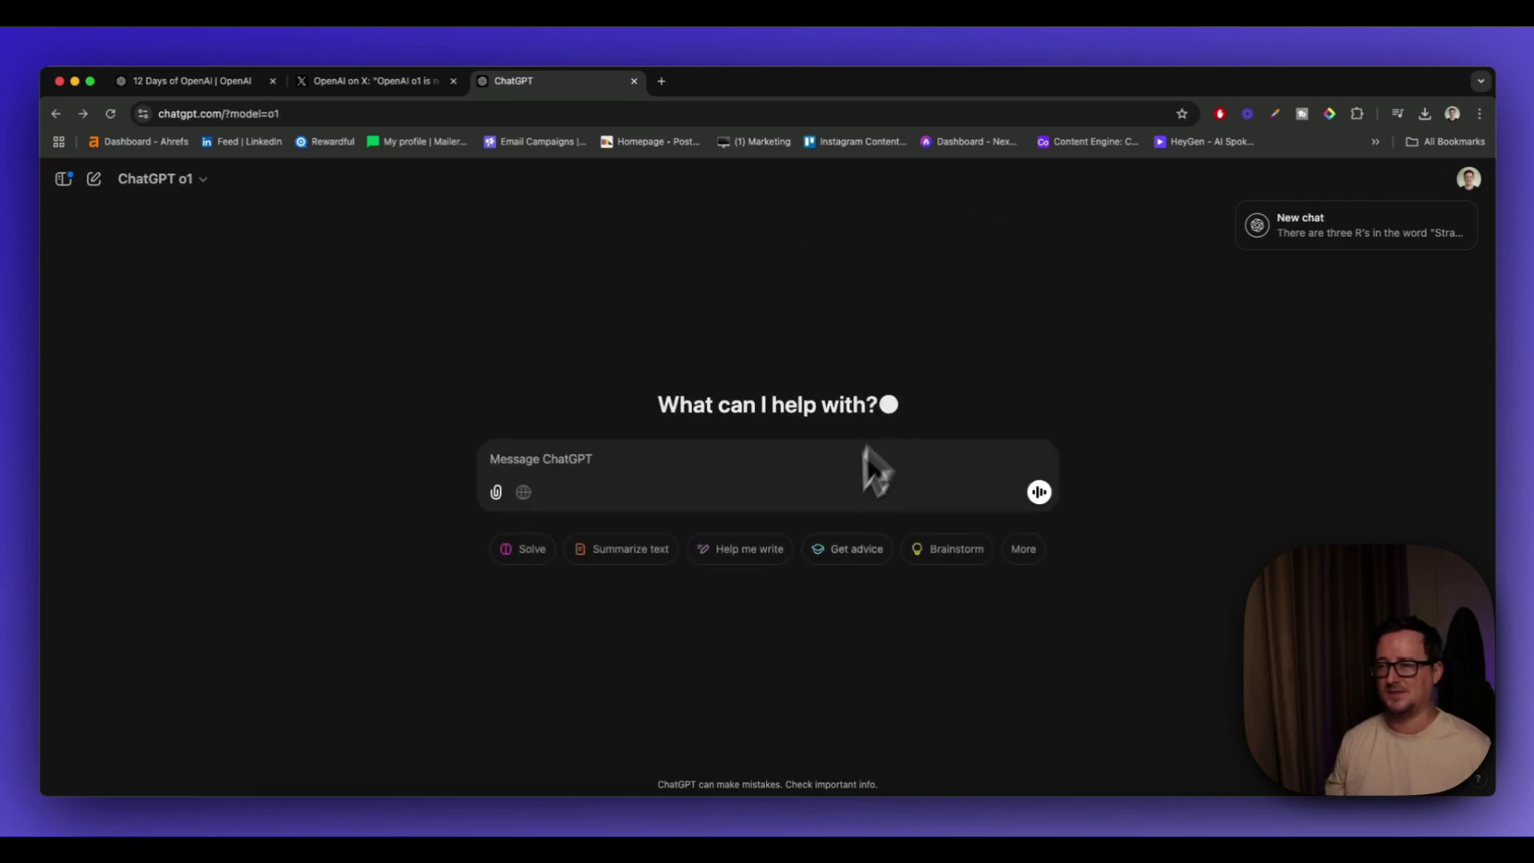
{"action": "left_click", "coordinate": [1010, 551]}
{"action": "left_click", "coordinate": [684, 554]}
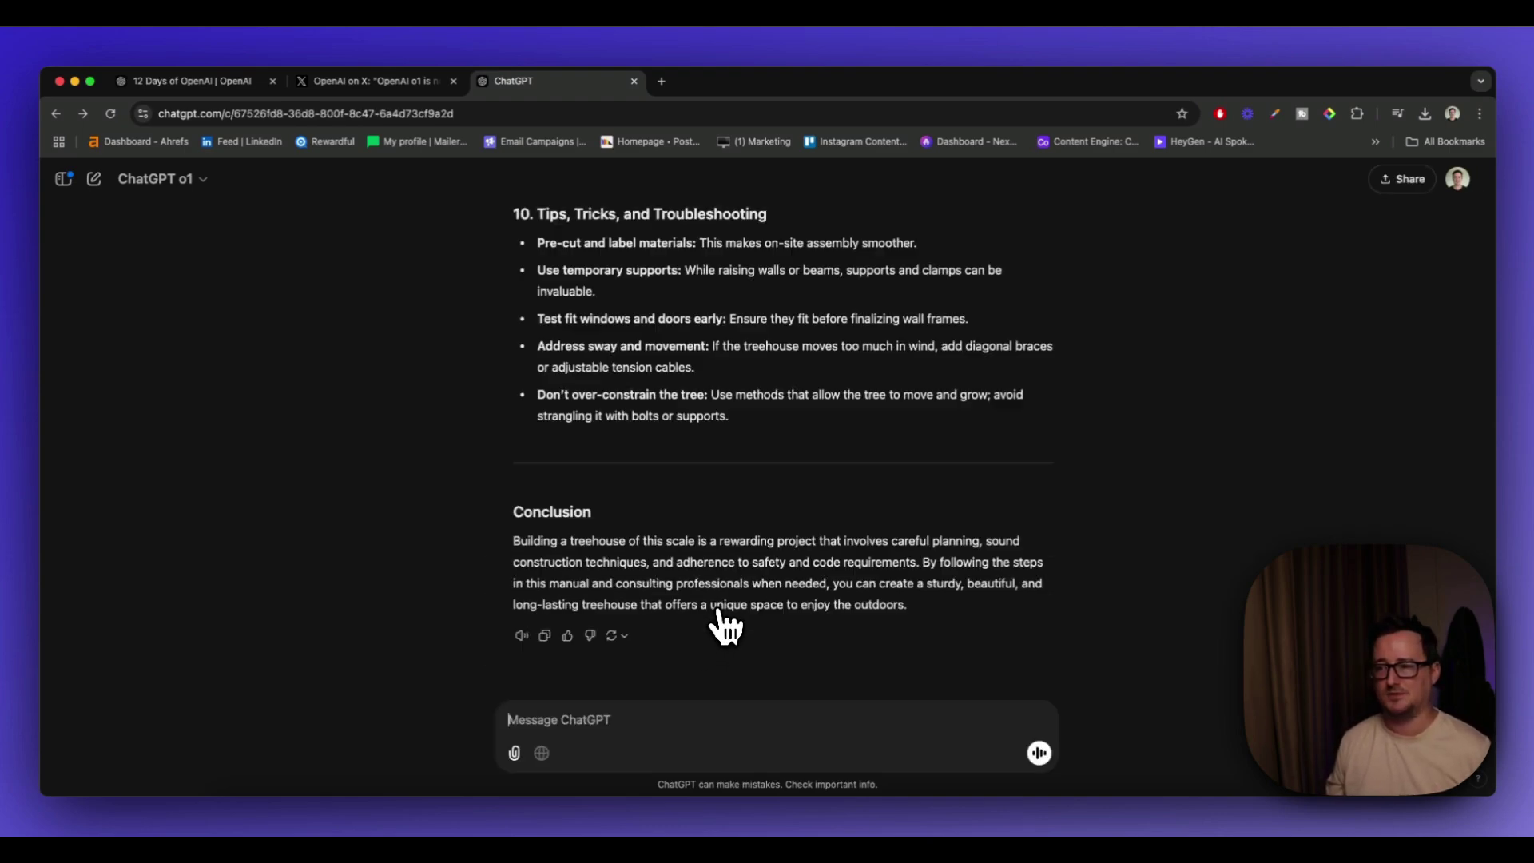
- In another new o1 chat, browse the Analyze data, Make a plan and Help me write suggestions
{"action": "key", "text": "super+shift+o"}
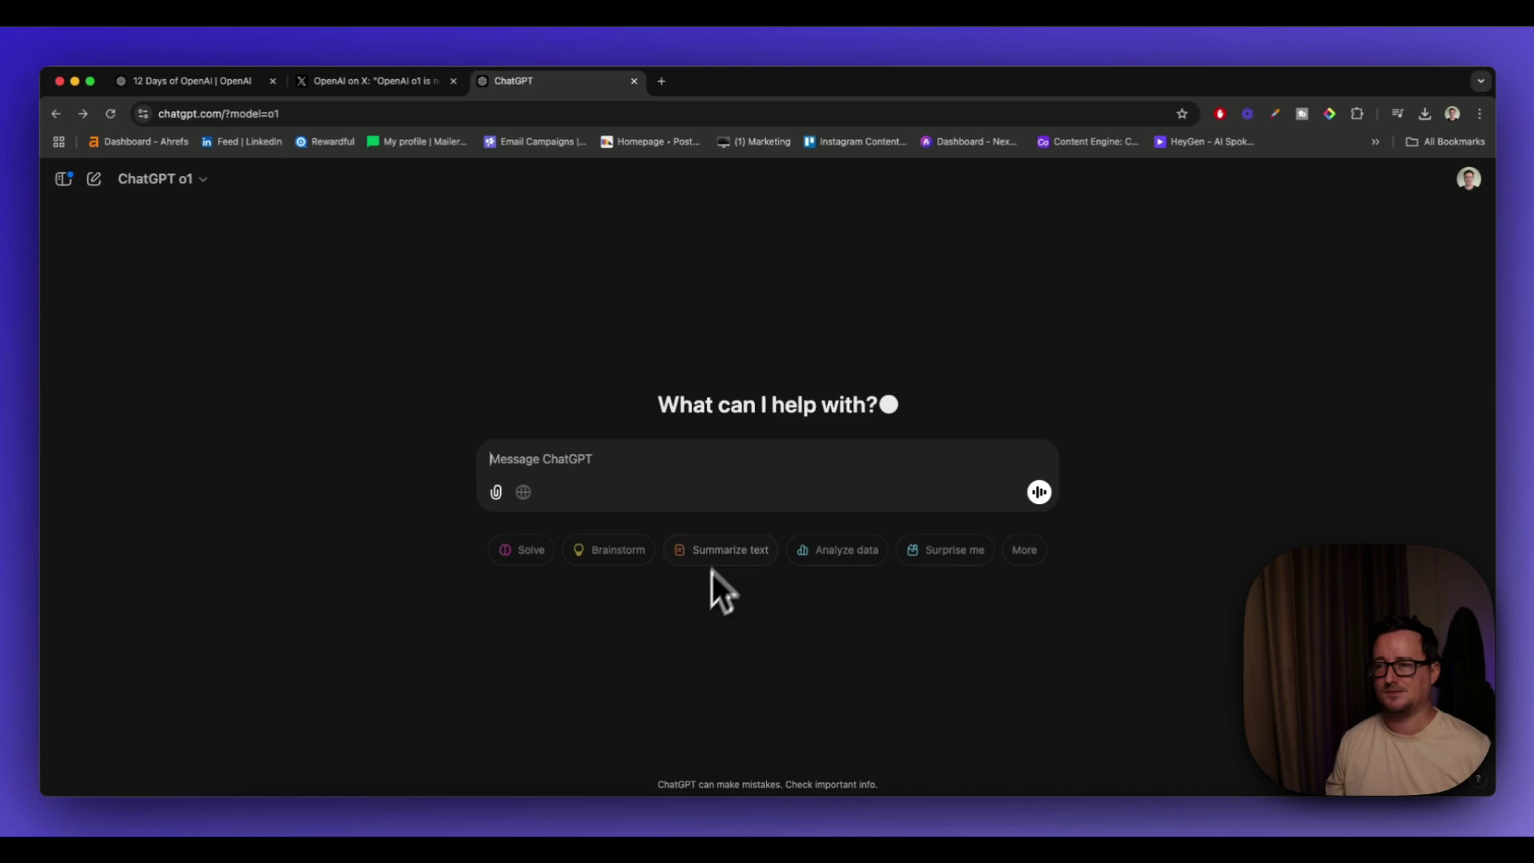
{"action": "left_click", "coordinate": [803, 550]}
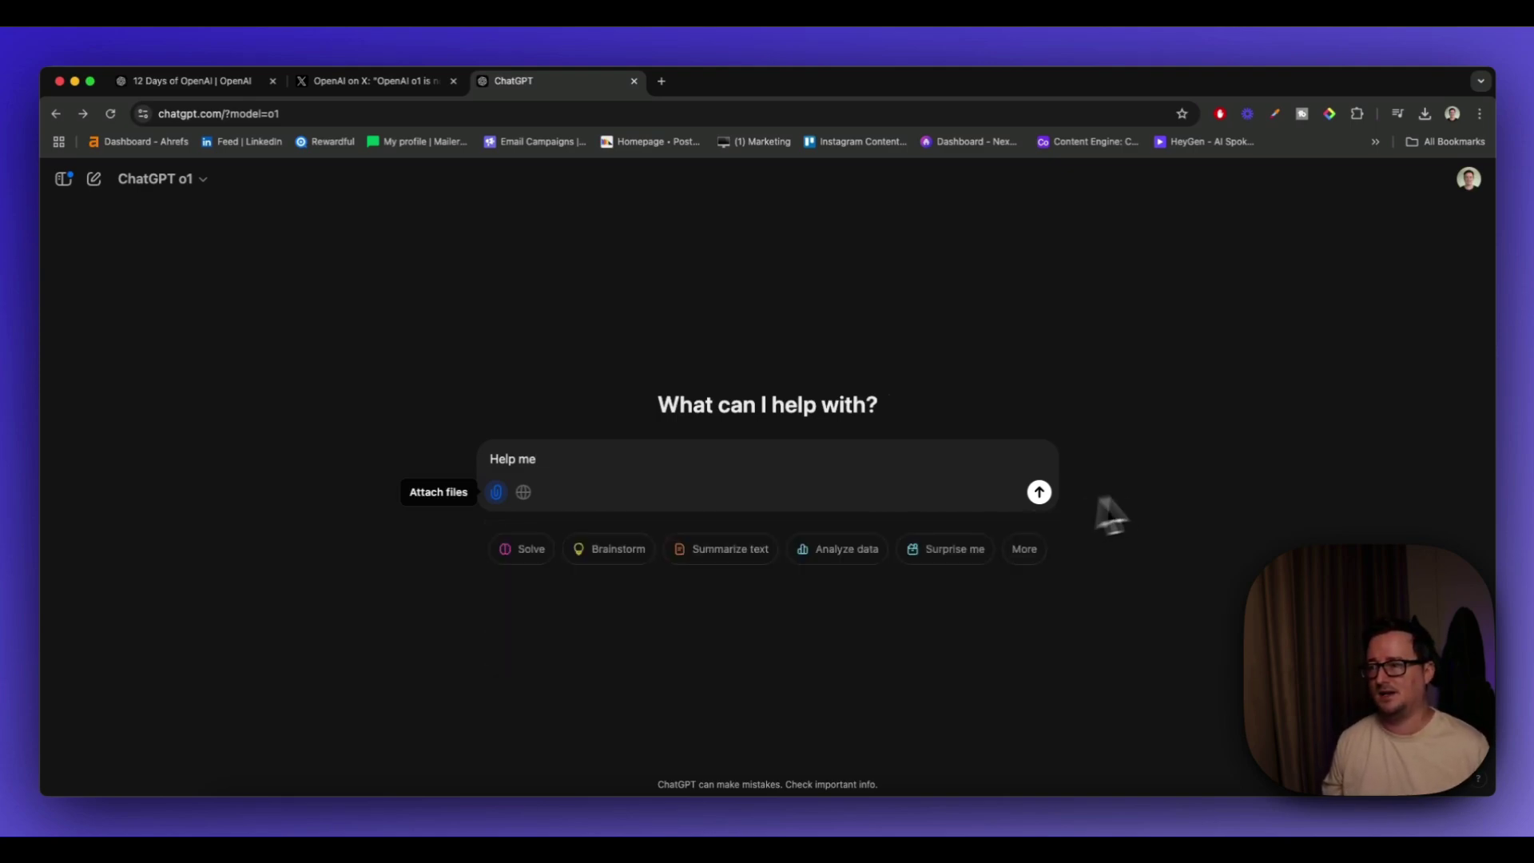
{"action": "left_click", "coordinate": [1024, 549]}
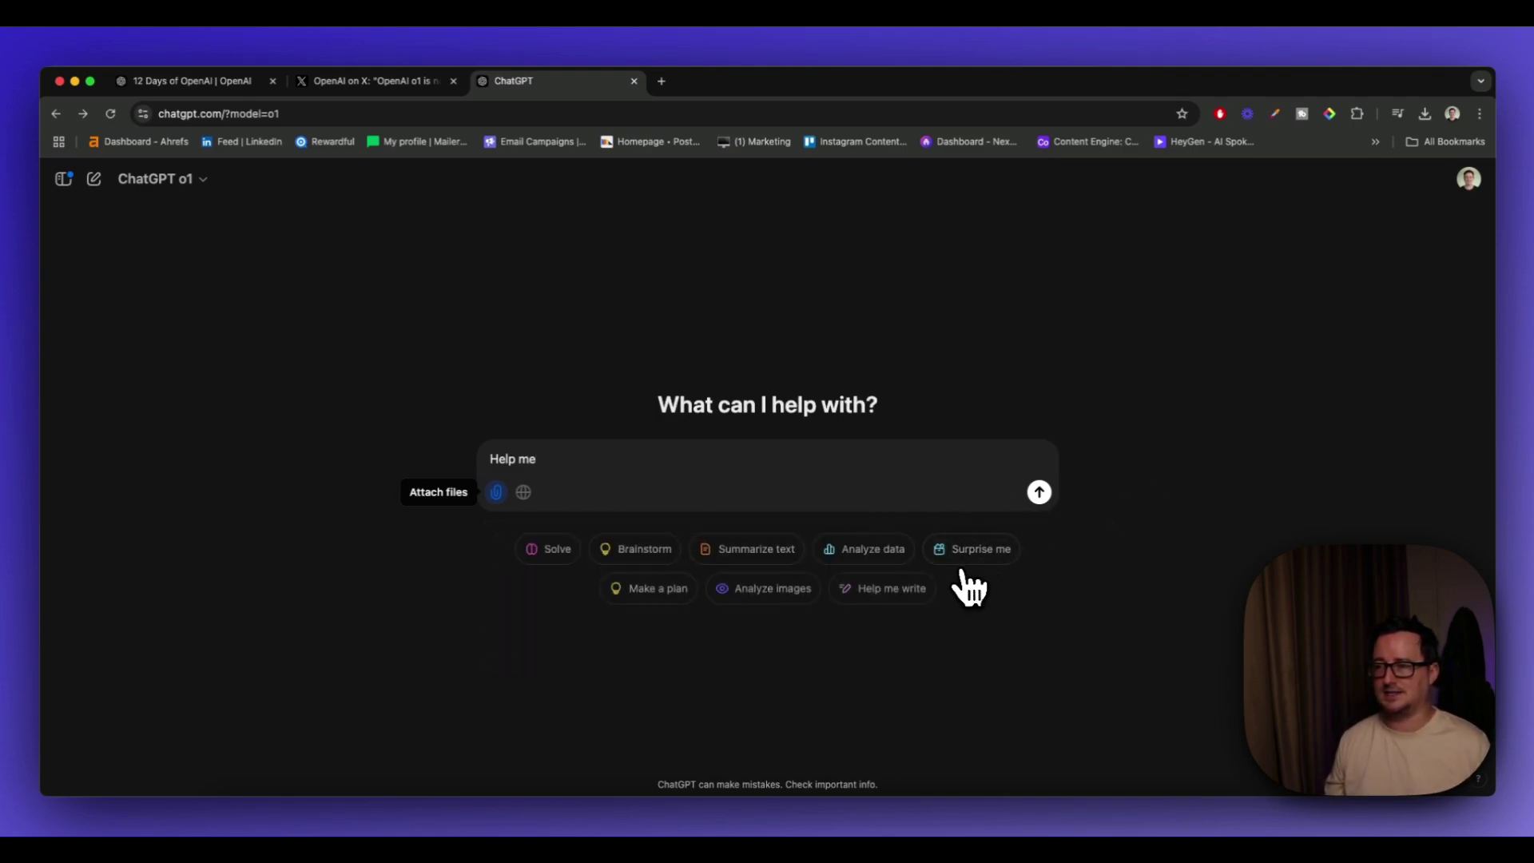
{"action": "left_click", "coordinate": [667, 589]}
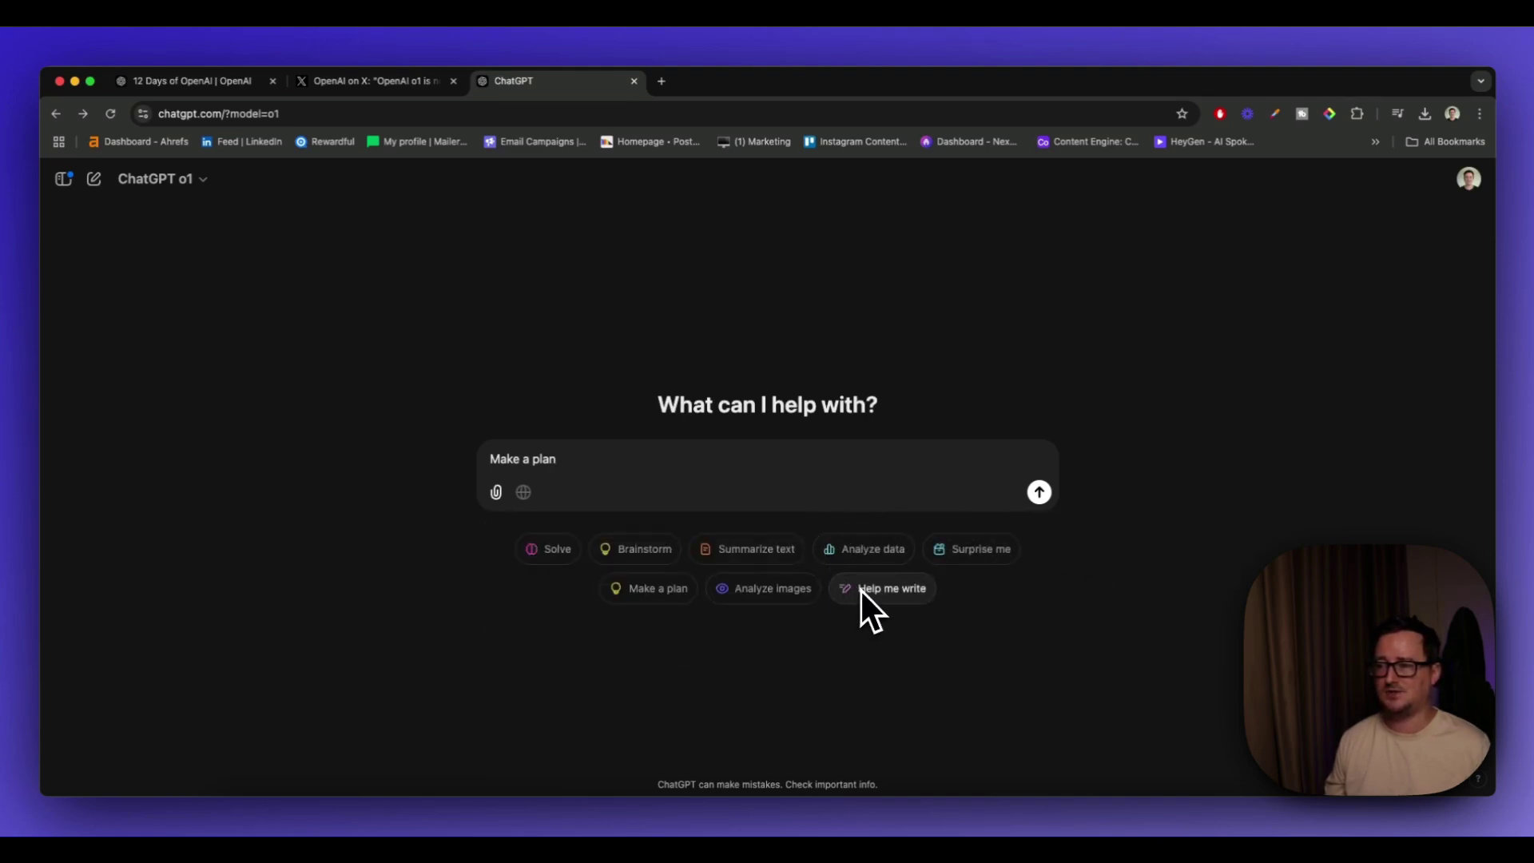
{"action": "left_click", "coordinate": [863, 589]}
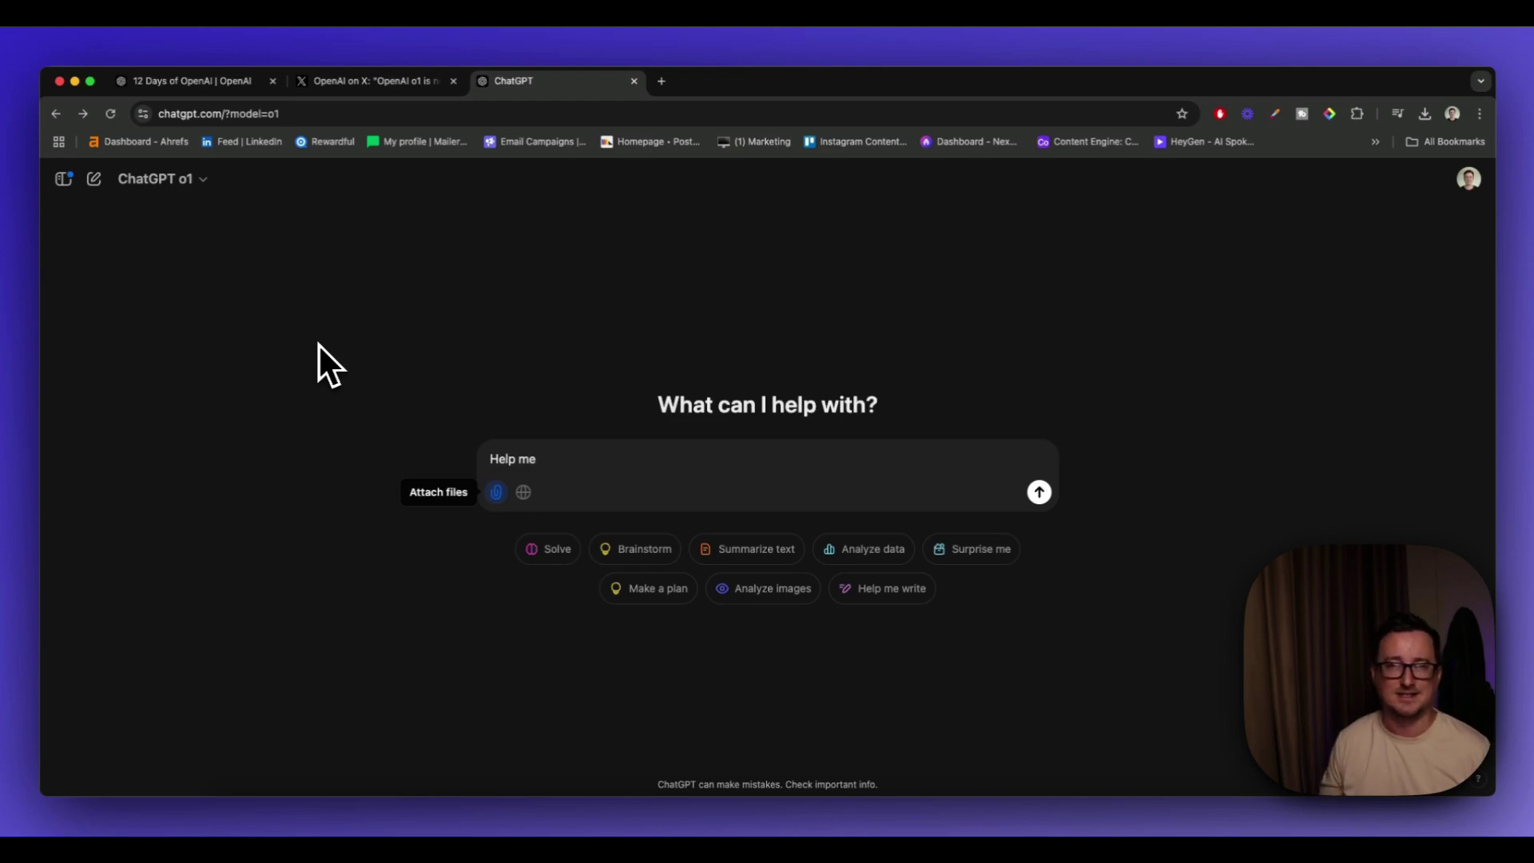
- View OpenAI's o1 post on X, then go to the 12 Days of OpenAI page
{"action": "left_click", "coordinate": [353, 81]}
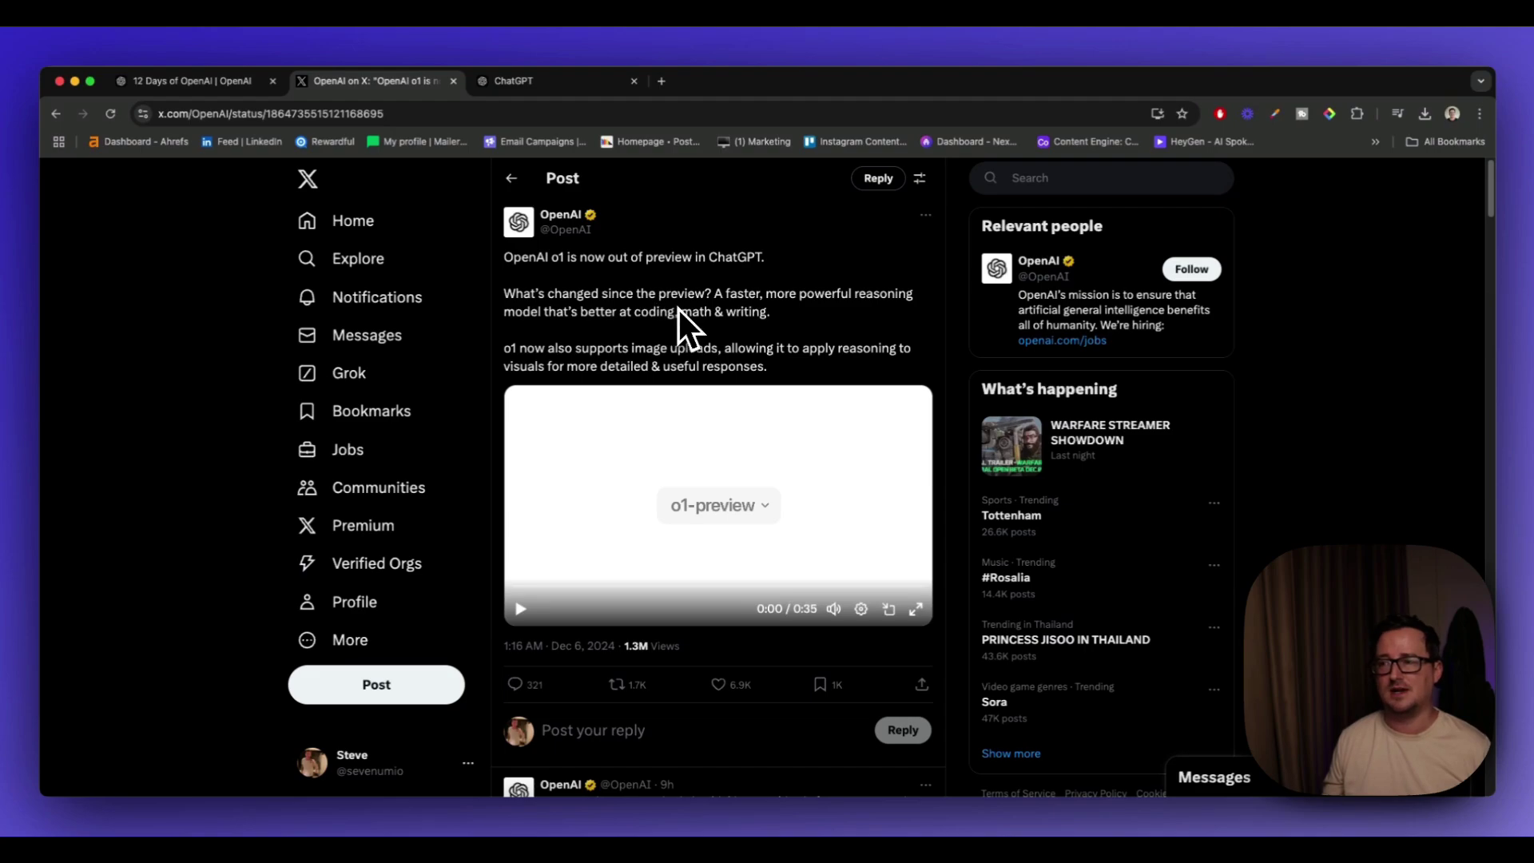
{"action": "left_click", "coordinate": [214, 80]}
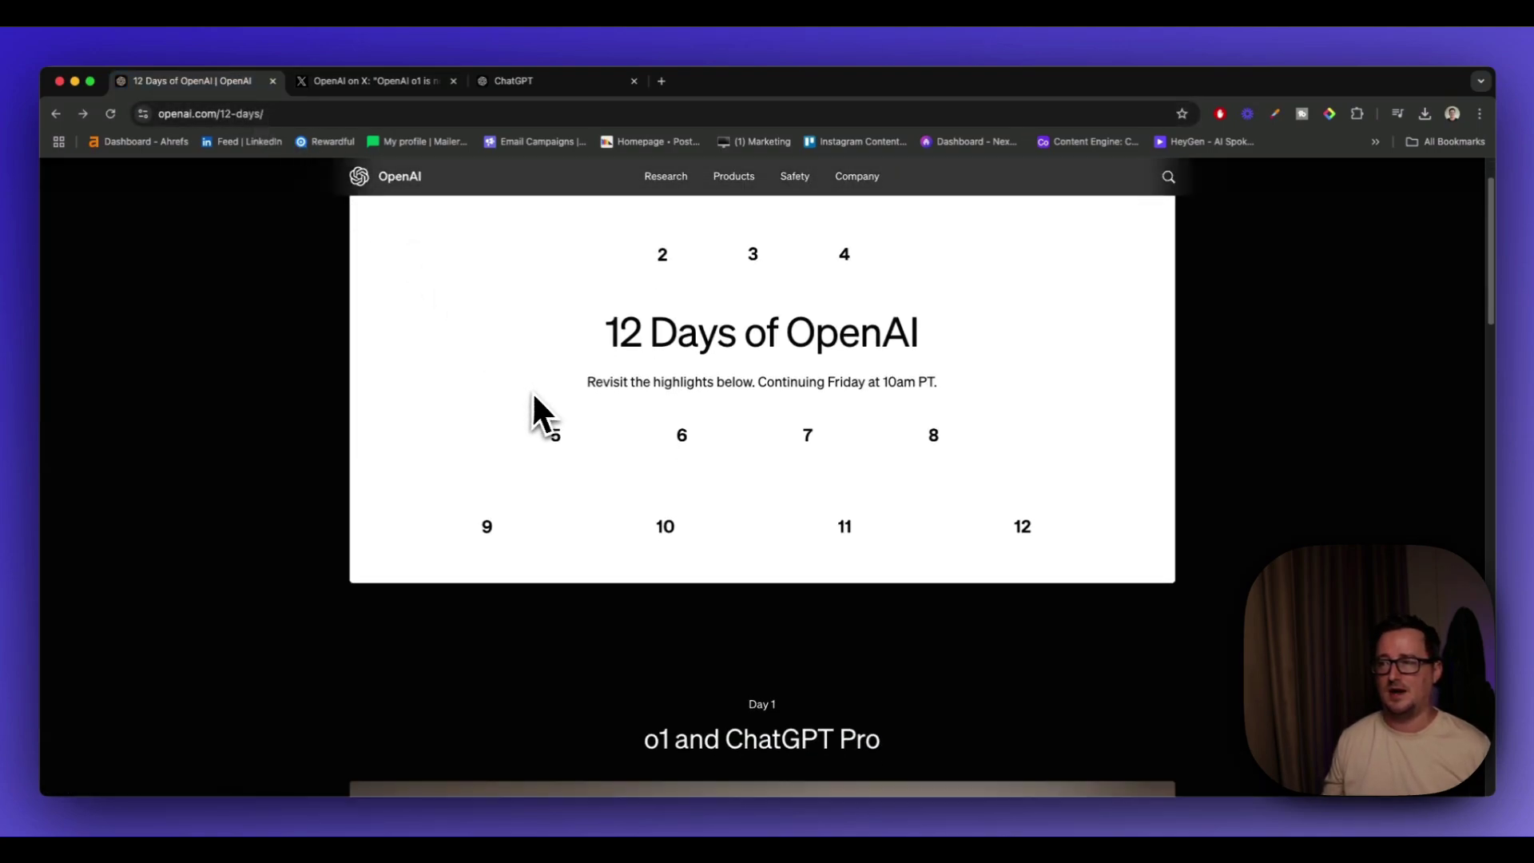
- Reopen the Introducing ChatGPT Pro article and scroll into its $200 plan description
{"action": "scroll", "coordinate": [532, 391], "scroll_direction": "down", "scroll_amount": 12}
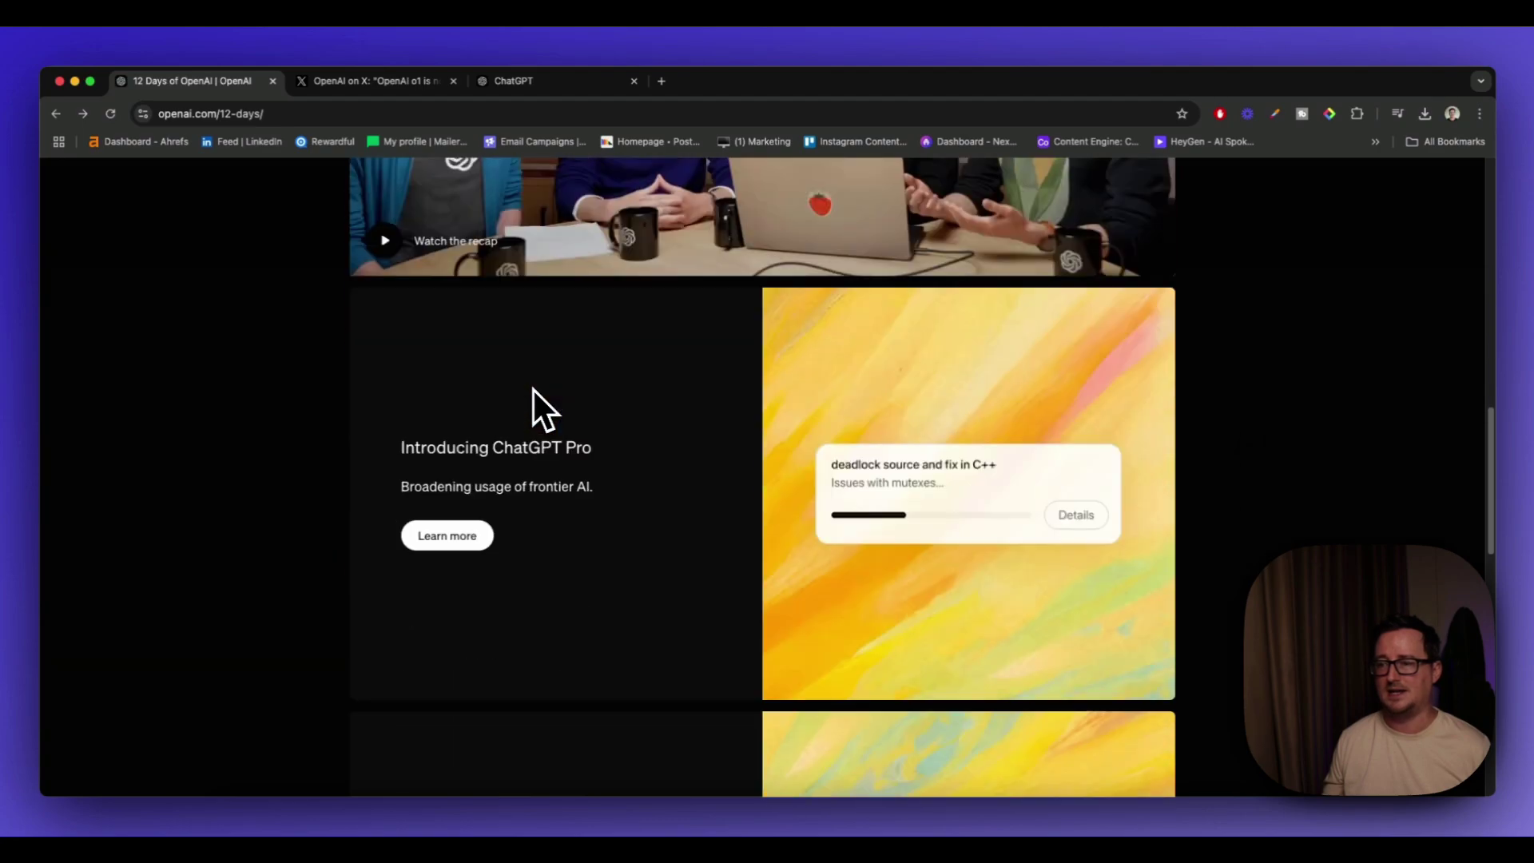
{"action": "left_click", "coordinate": [480, 533]}
{"action": "scroll", "coordinate": [917, 502], "scroll_direction": "down", "scroll_amount": 1}
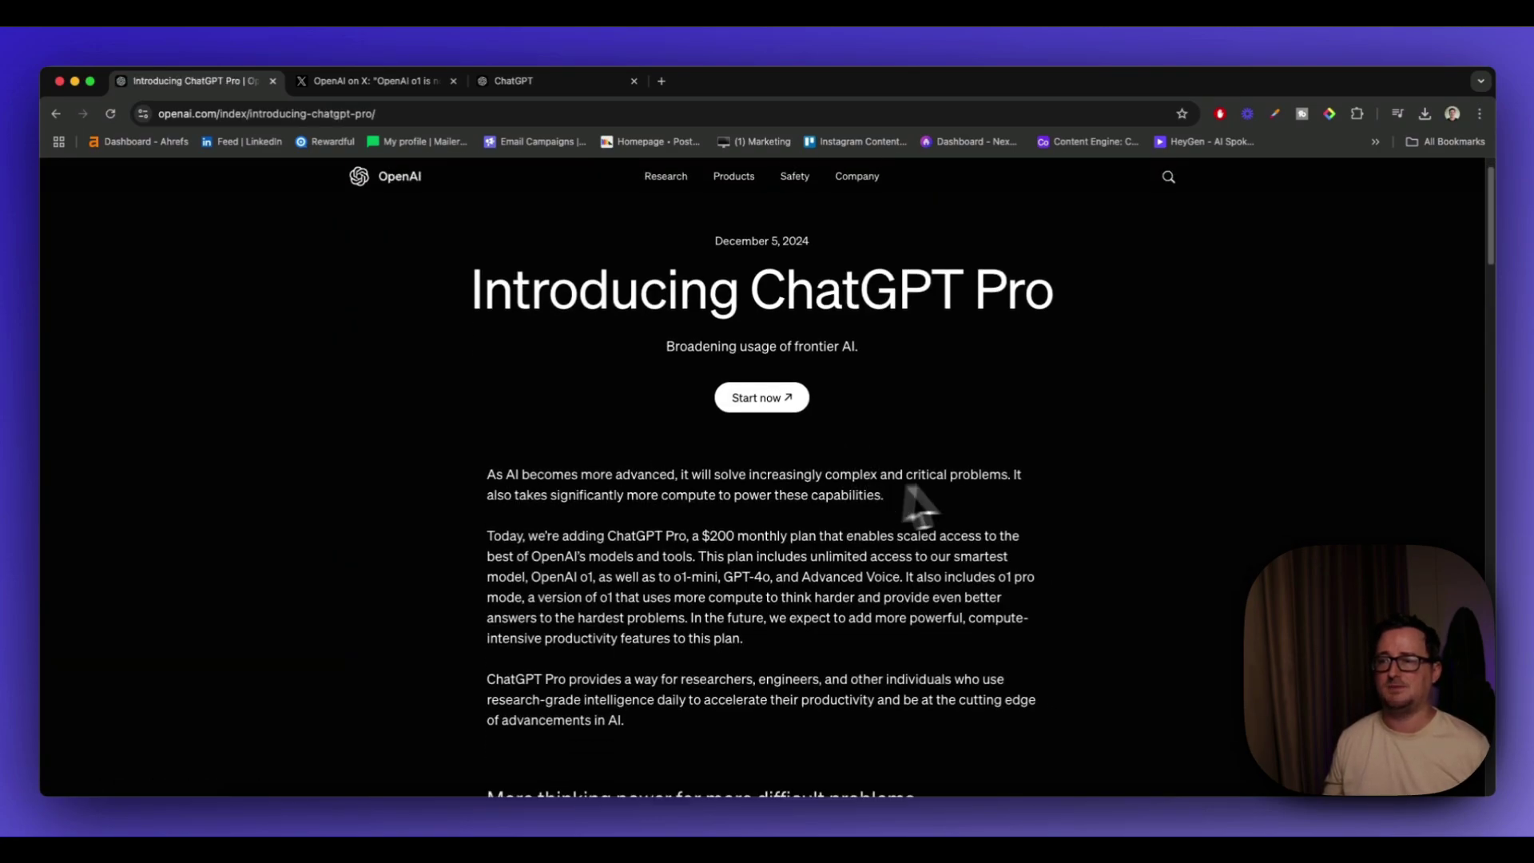
{"action": "scroll", "coordinate": [959, 495], "scroll_direction": "down", "scroll_amount": 3}
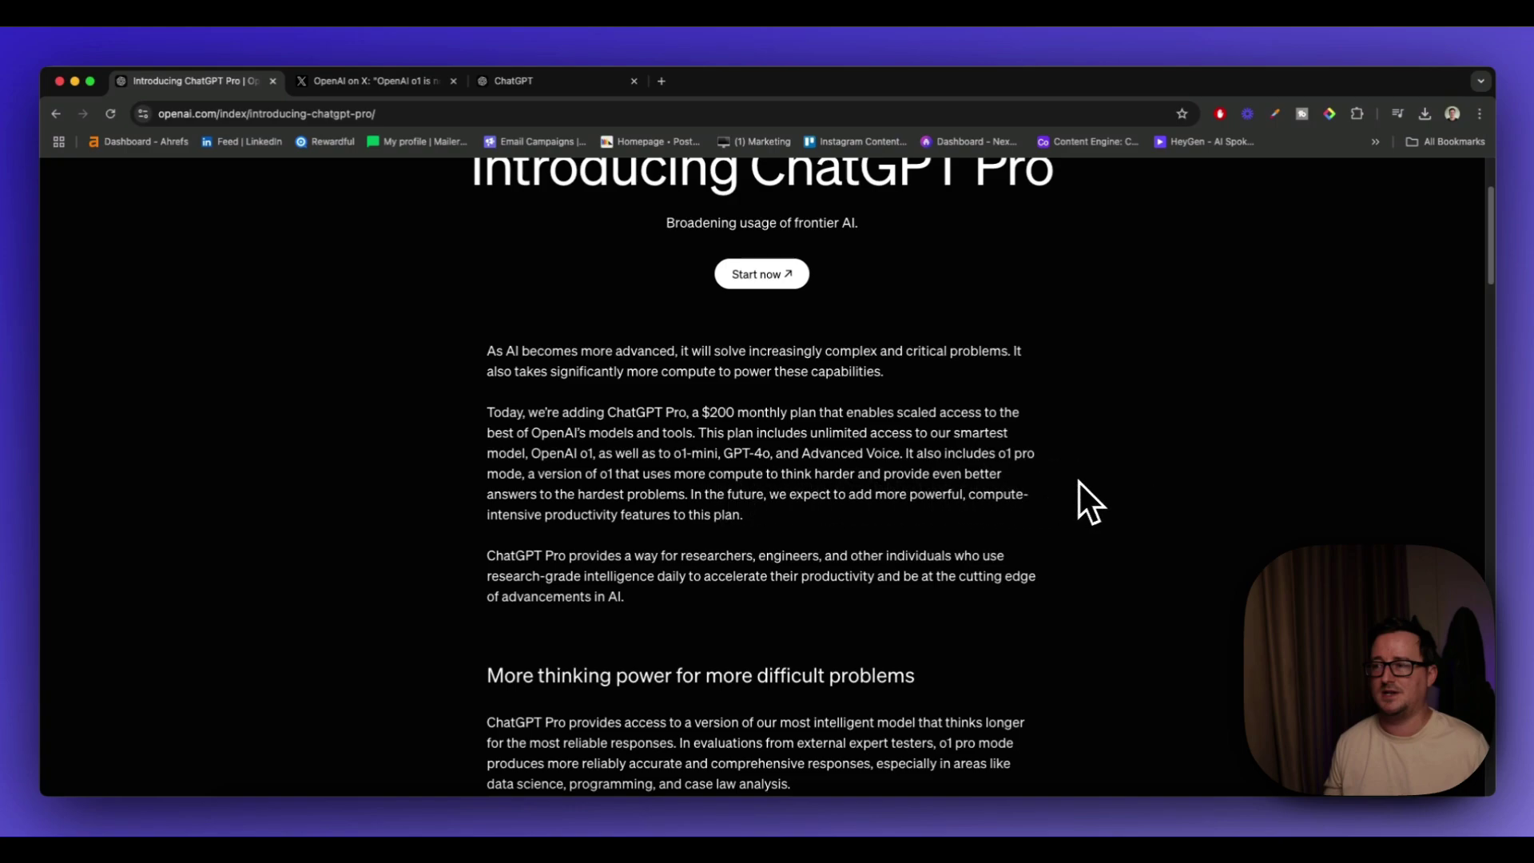
- Highlight the sentence about using more compute, then instead highlight 'research-grade intelligence daily'
{"action": "left_click_drag", "start_coordinate": [687, 474], "coordinate": [962, 511]}
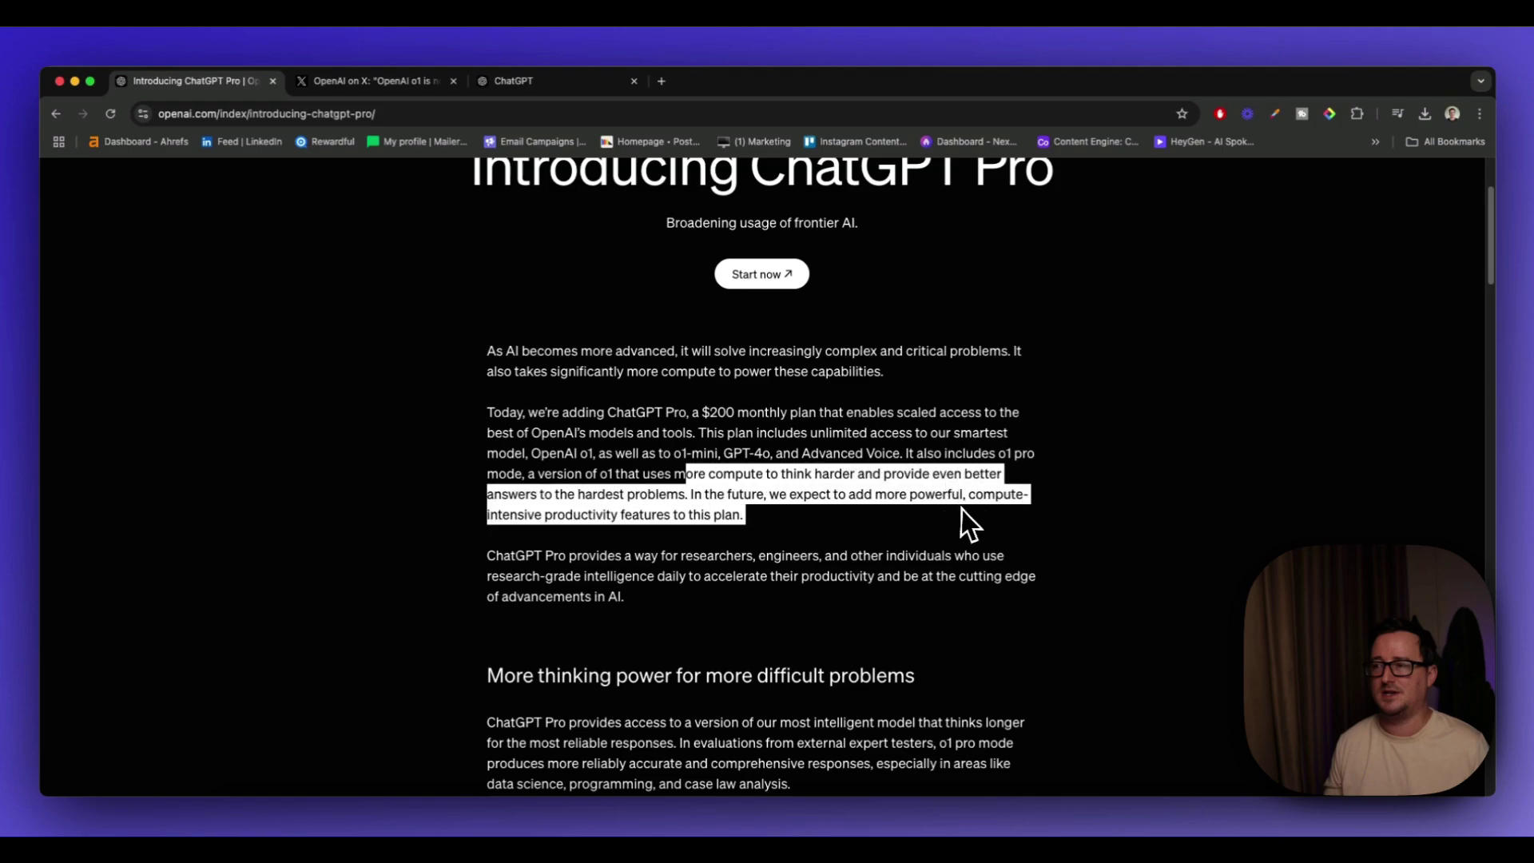
{"action": "left_click", "coordinate": [1114, 497]}
{"action": "scroll", "coordinate": [1113, 499], "scroll_direction": "down", "scroll_amount": 2}
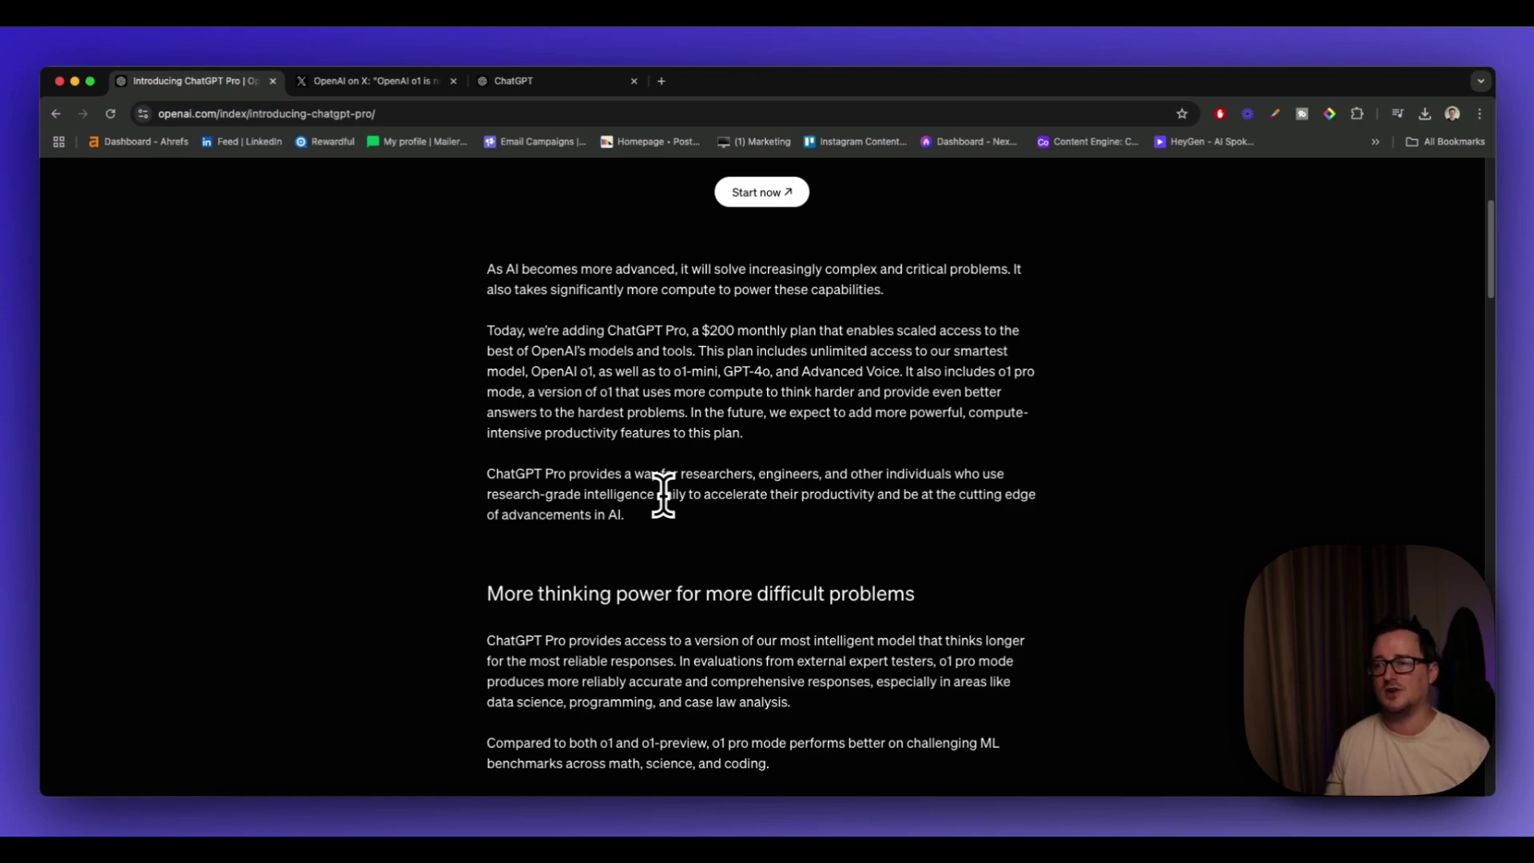
{"action": "left_click_drag", "start_coordinate": [686, 495], "coordinate": [489, 495]}
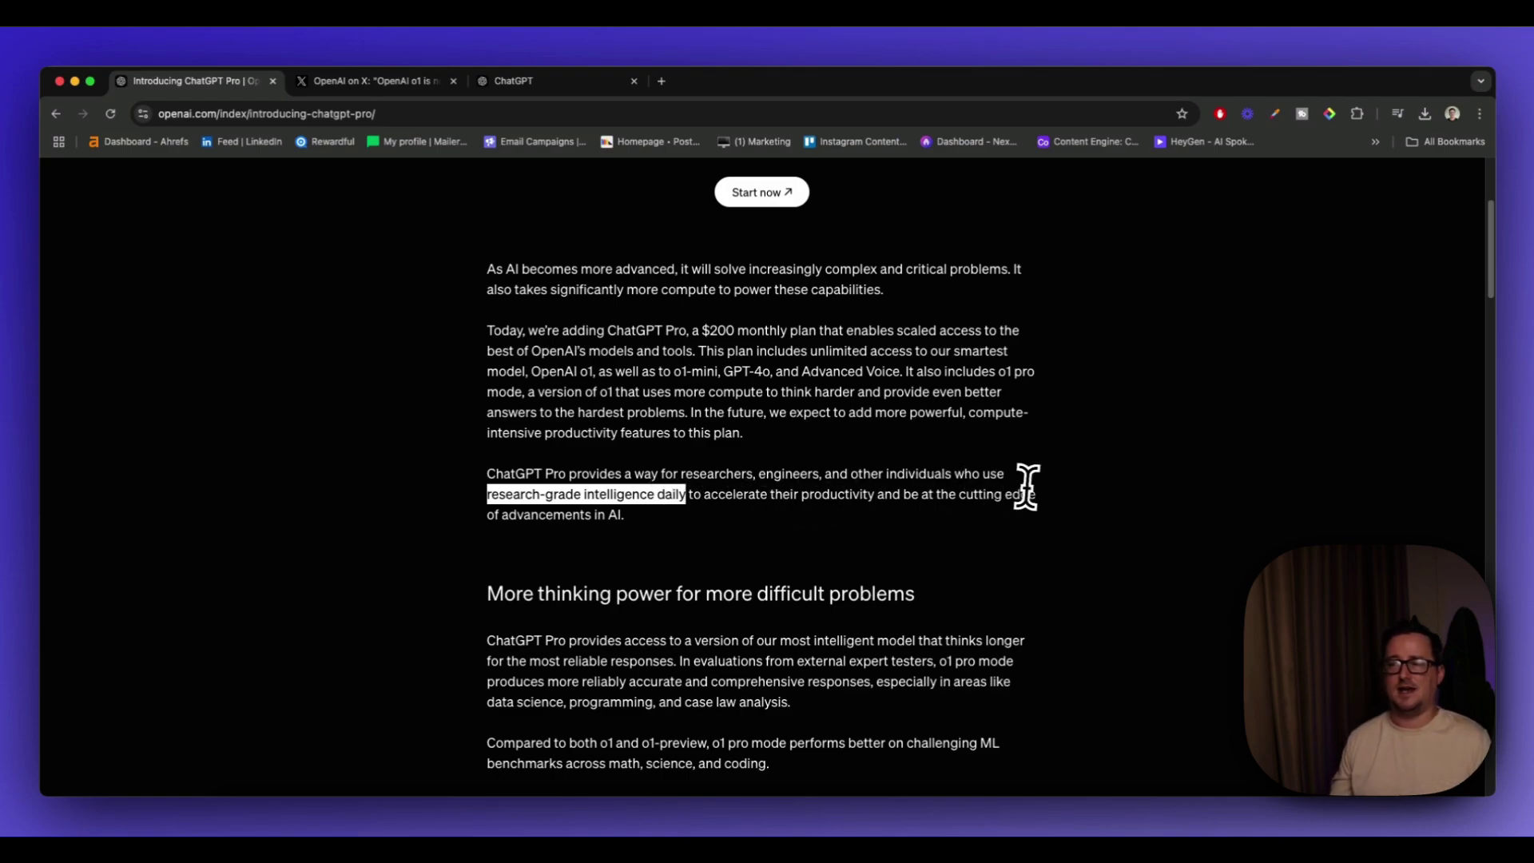
- Go to the benchmark charts comparing o1-preview, o1 and o1 pro mode and check bar values
{"action": "left_click", "coordinate": [1090, 476]}
{"action": "scroll", "coordinate": [1096, 475], "scroll_direction": "down", "scroll_amount": 2}
{"action": "scroll", "coordinate": [1097, 475], "scroll_direction": "down", "scroll_amount": 2}
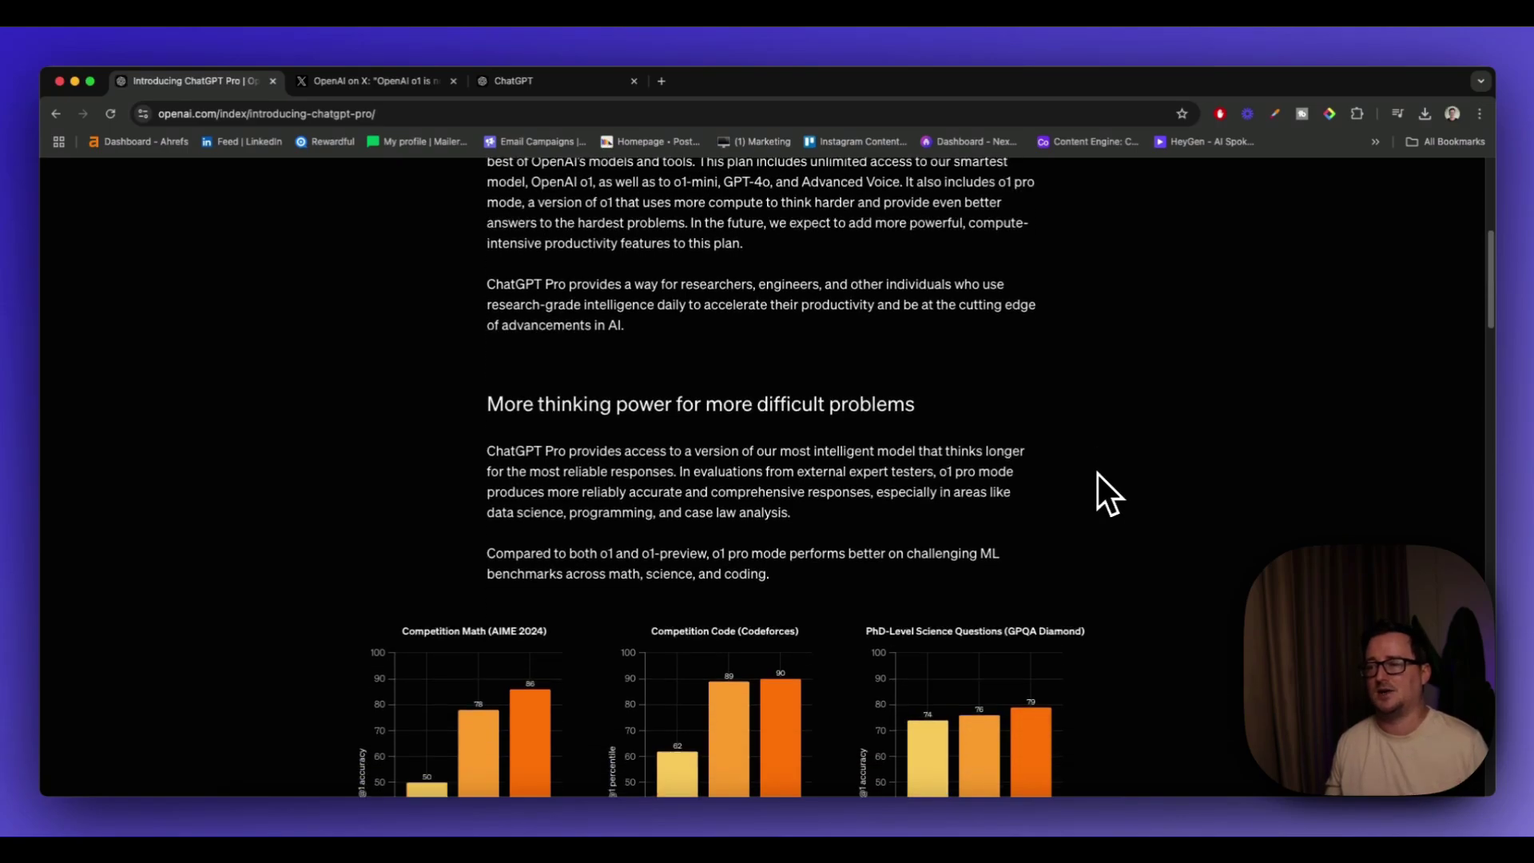
{"action": "scroll", "coordinate": [1097, 472], "scroll_direction": "down", "scroll_amount": 1}
{"action": "scroll", "coordinate": [1110, 472], "scroll_direction": "down", "scroll_amount": 6}
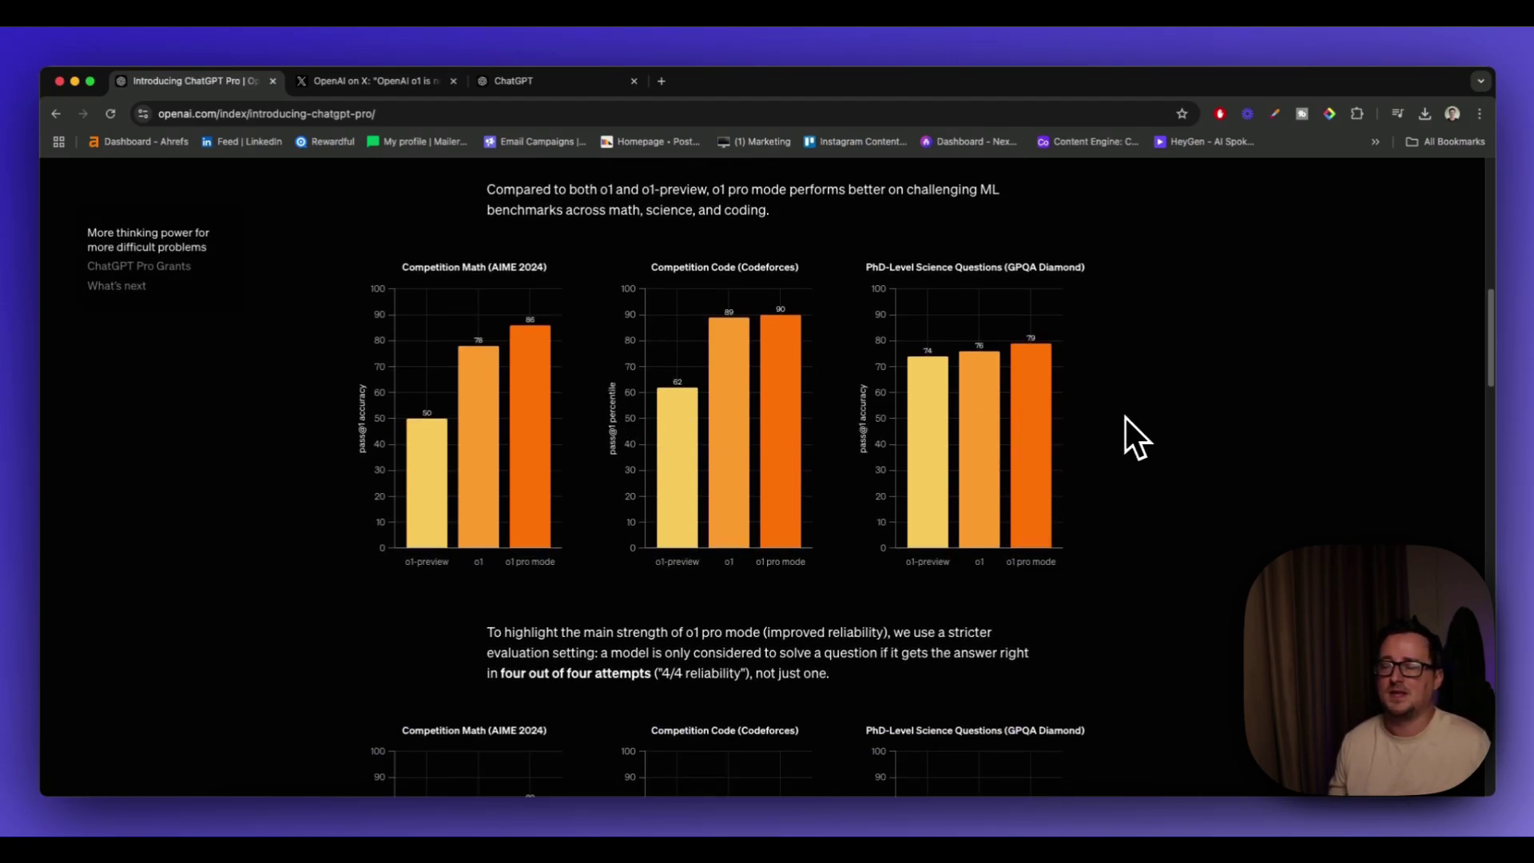
{"action": "mouse_move", "coordinate": [433, 455]}
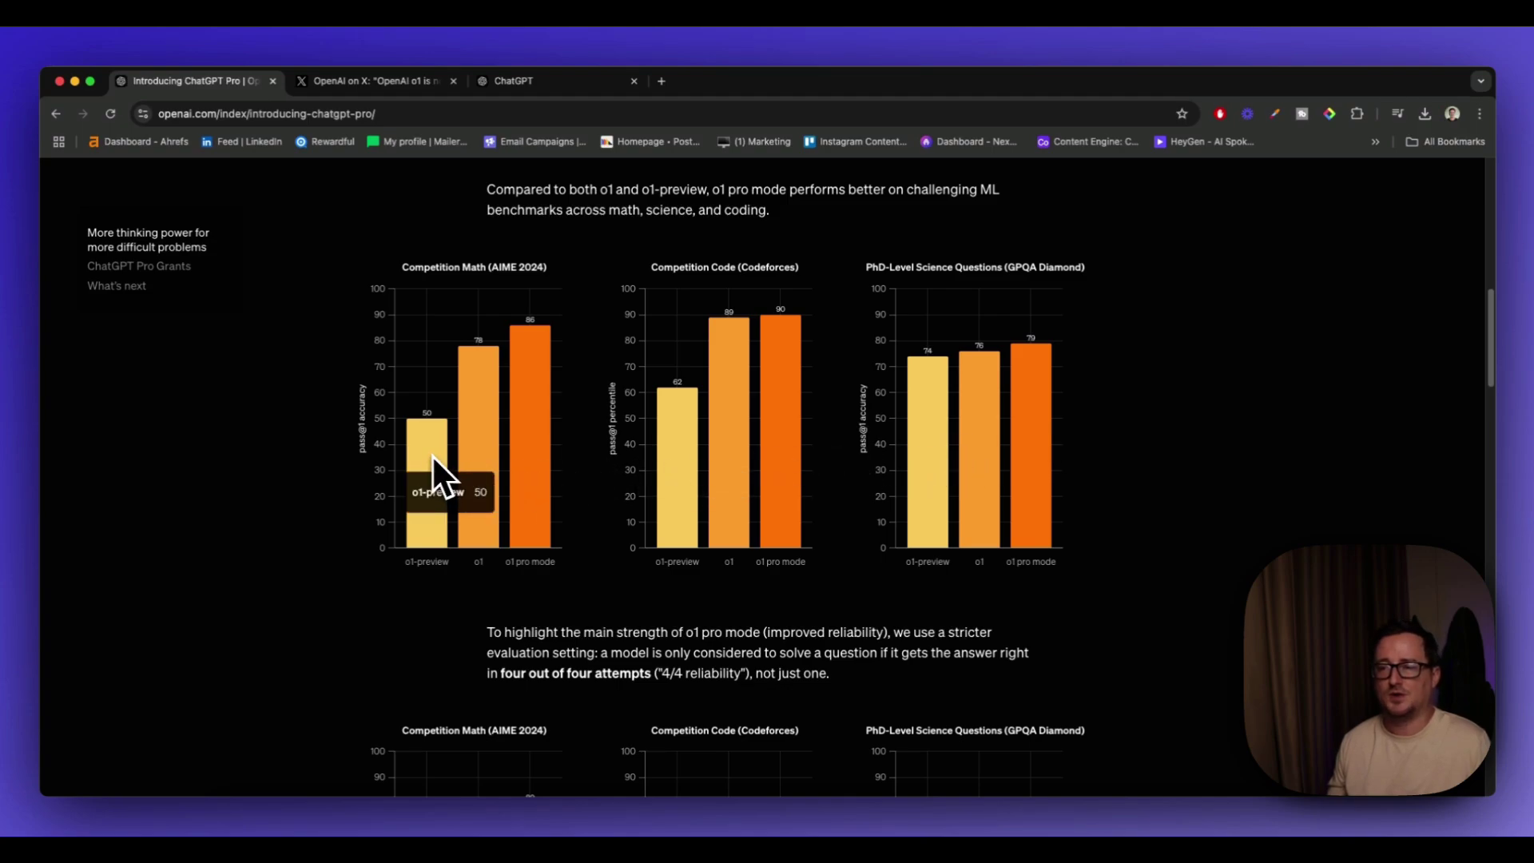
{"action": "mouse_move", "coordinate": [482, 444]}
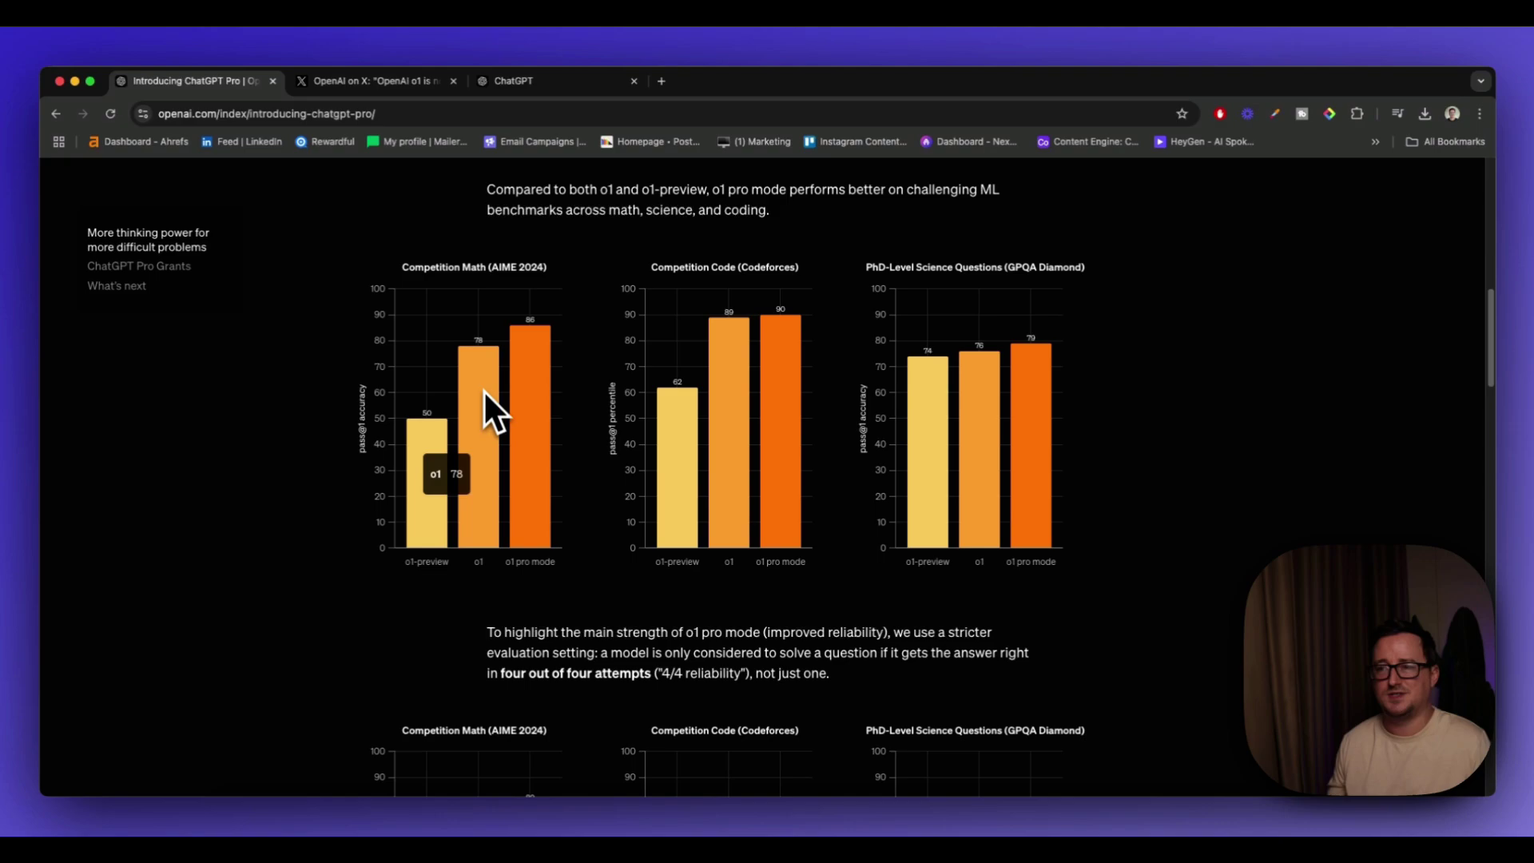
{"action": "mouse_move", "coordinate": [534, 396]}
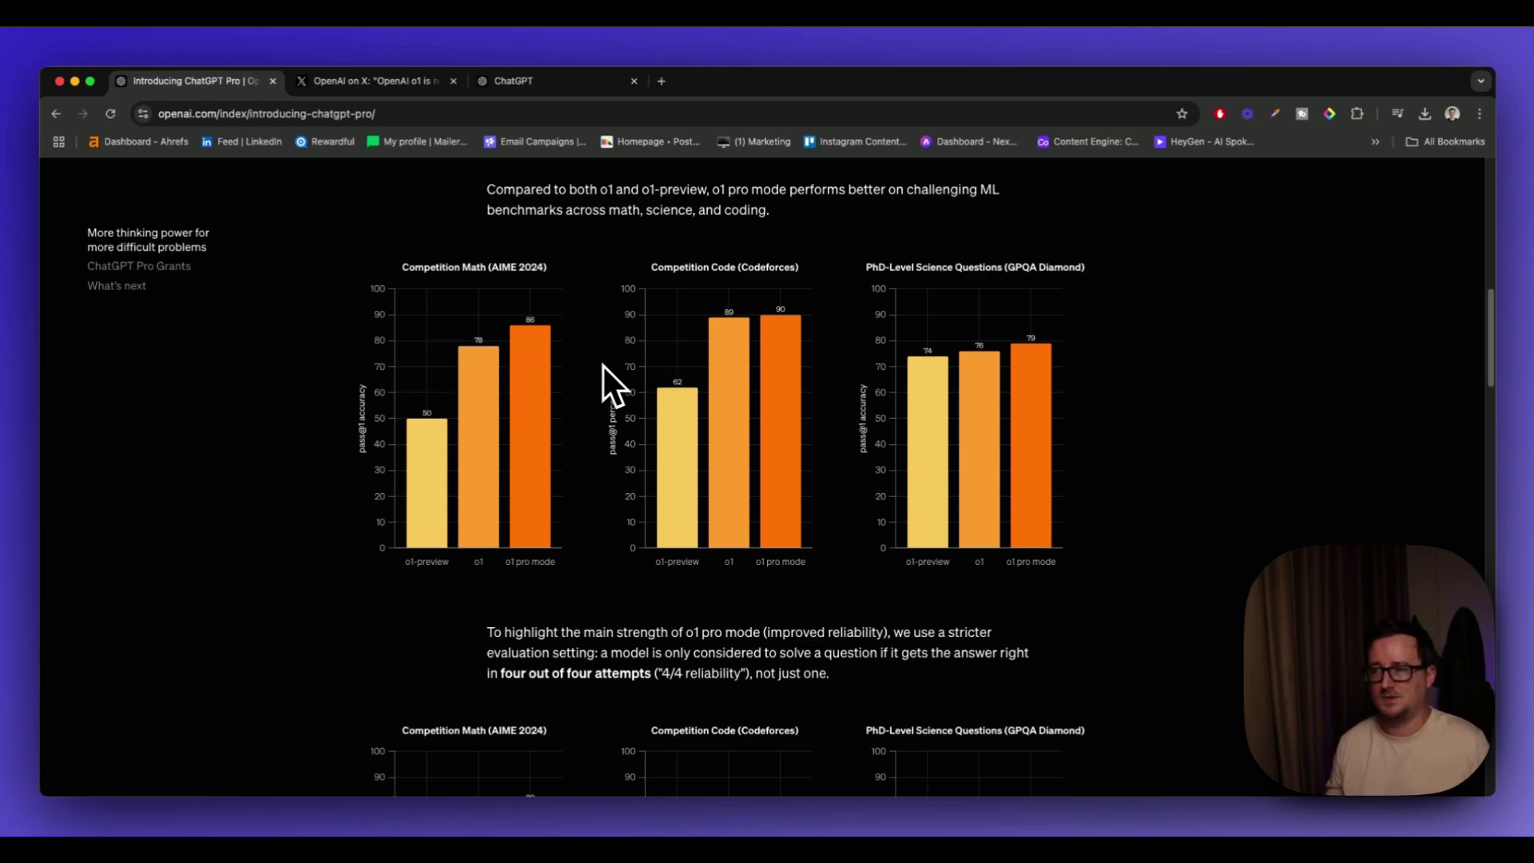
{"action": "mouse_move", "coordinate": [1025, 377]}
- Move on to the 4/4 reliability charts showing o1 pro mode at 80, 75 and 74
{"action": "scroll", "coordinate": [1125, 411], "scroll_direction": "down", "scroll_amount": 5}
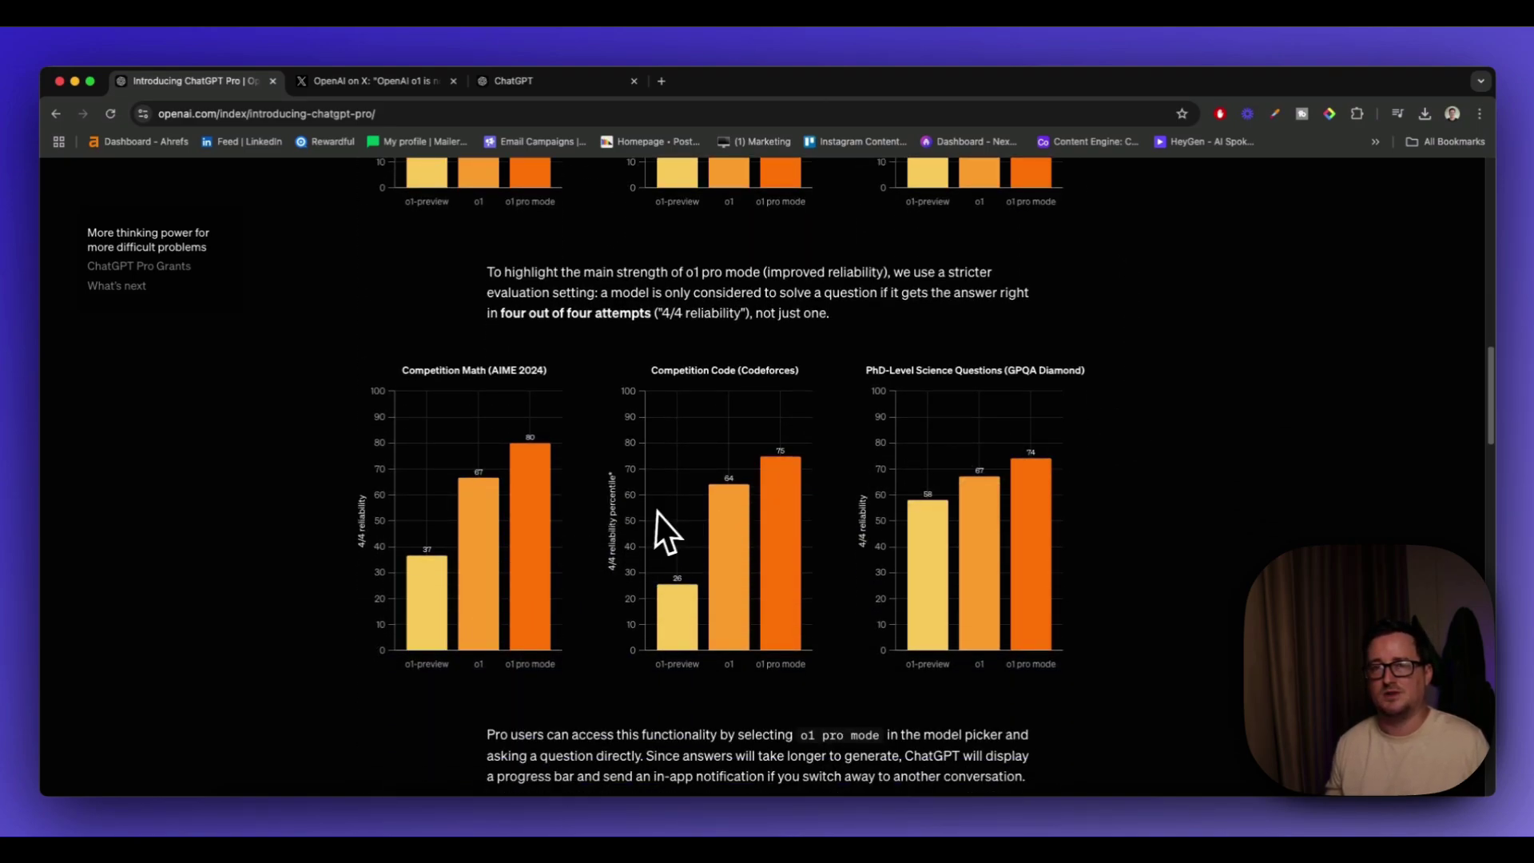
{"action": "scroll", "coordinate": [677, 548], "scroll_direction": "down", "scroll_amount": 6}
{"action": "scroll", "coordinate": [679, 555], "scroll_direction": "down", "scroll_amount": 6}
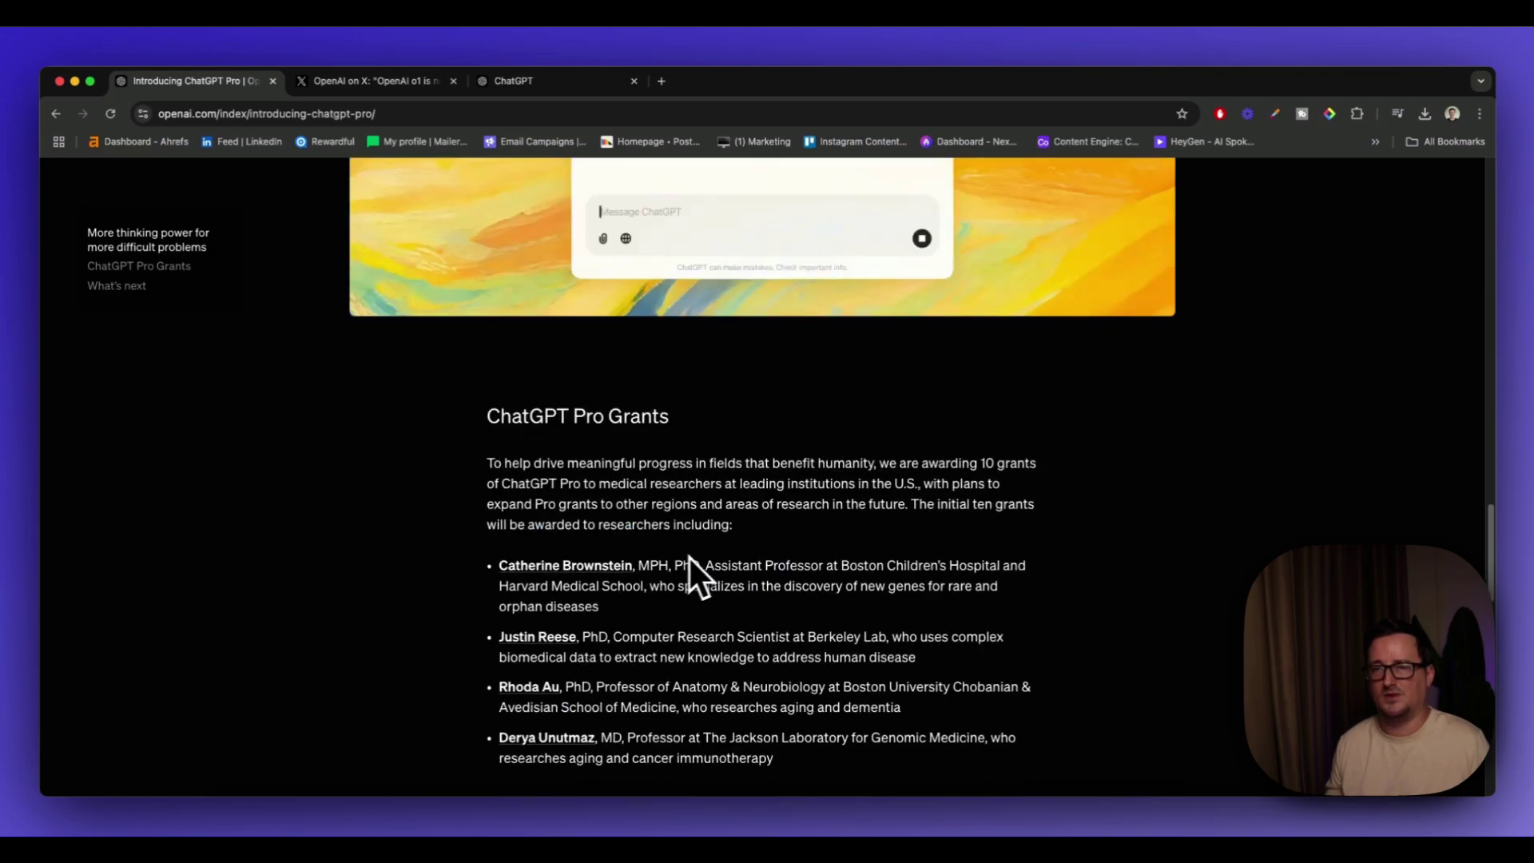
{"action": "scroll", "coordinate": [839, 551], "scroll_direction": "up", "scroll_amount": 10}
{"action": "scroll", "coordinate": [1095, 471], "scroll_direction": "up", "scroll_amount": 3}
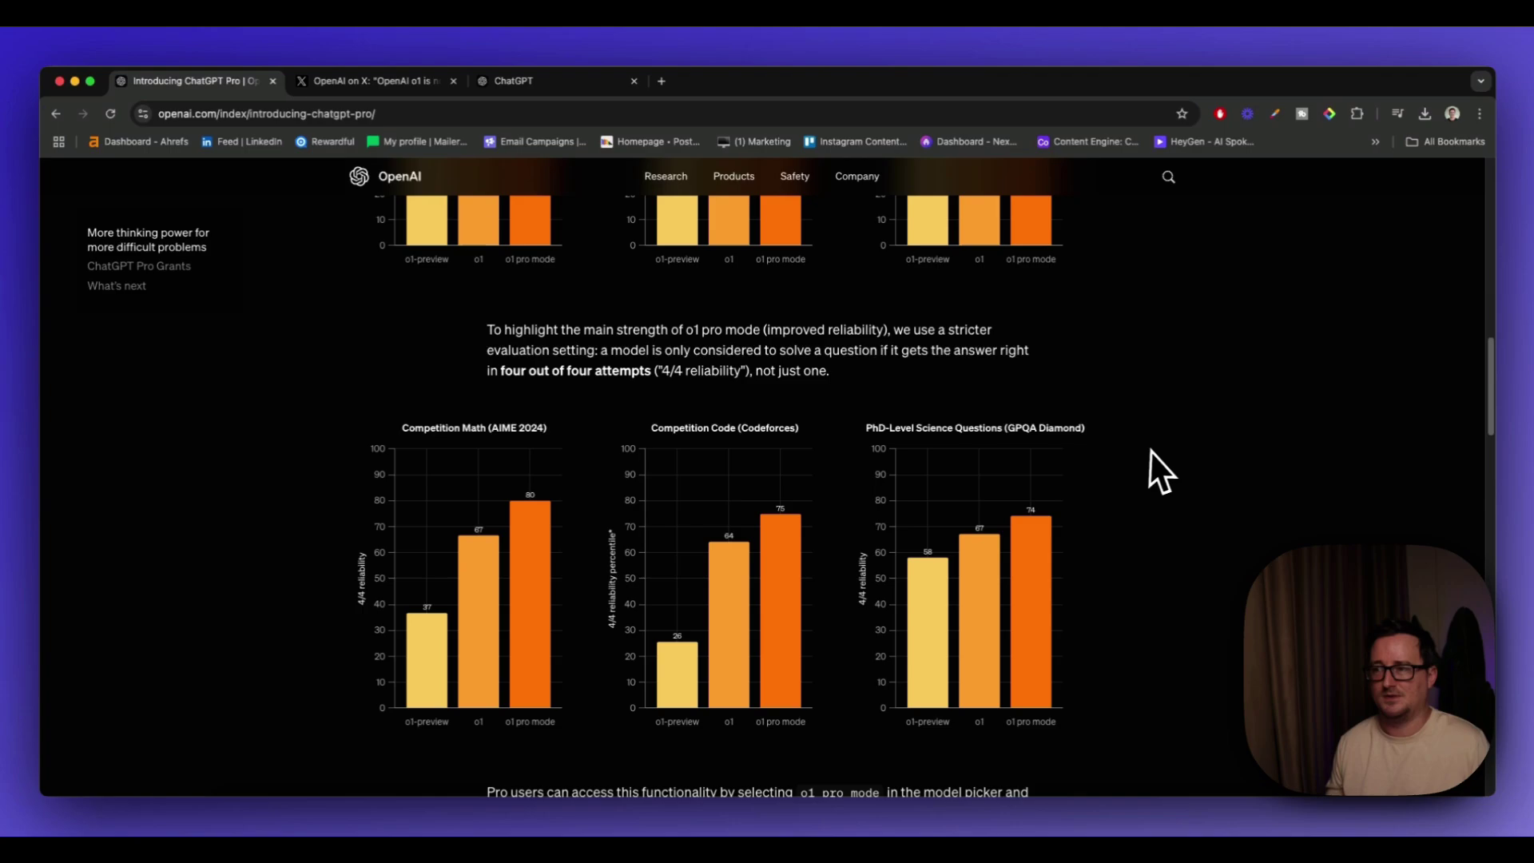